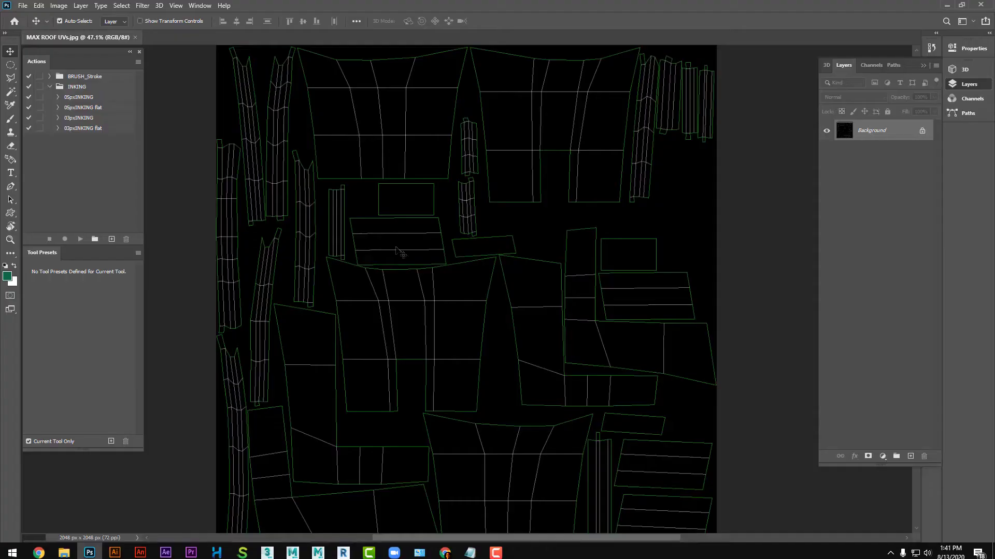
- Paste the roof tile texture as a layer named ORIG_roof, duplicate it, and hide the original
{"action": "key", "text": "ctrl+v"}
{"action": "type", "text": "ORIG_roof"}
{"action": "key", "text": "Return"}
{"action": "key", "text": "ctrl+j"}
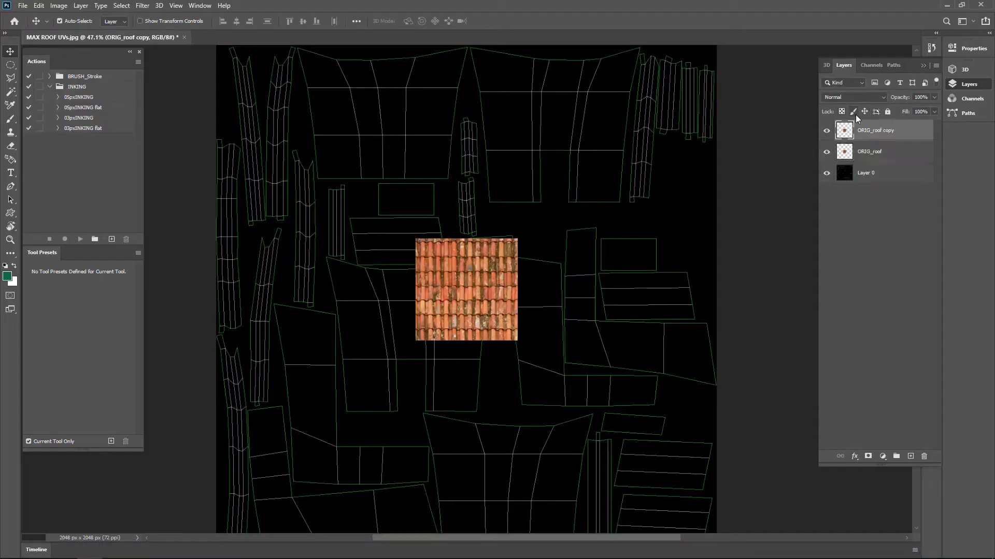
{"action": "left_click", "coordinate": [826, 151]}
- Move both tile layers beneath the UV template layer, set the template's blend mode to Screen, and lock it
{"action": "double_click", "coordinate": [891, 150]}
{"action": "left_click", "coordinate": [949, 237]}
{"action": "left_click", "coordinate": [888, 131], "text": "shift"}
{"action": "left_click_drag", "start_coordinate": [888, 135], "coordinate": [893, 180]}
{"action": "left_click", "coordinate": [881, 132]}
{"action": "left_click", "coordinate": [855, 98]}
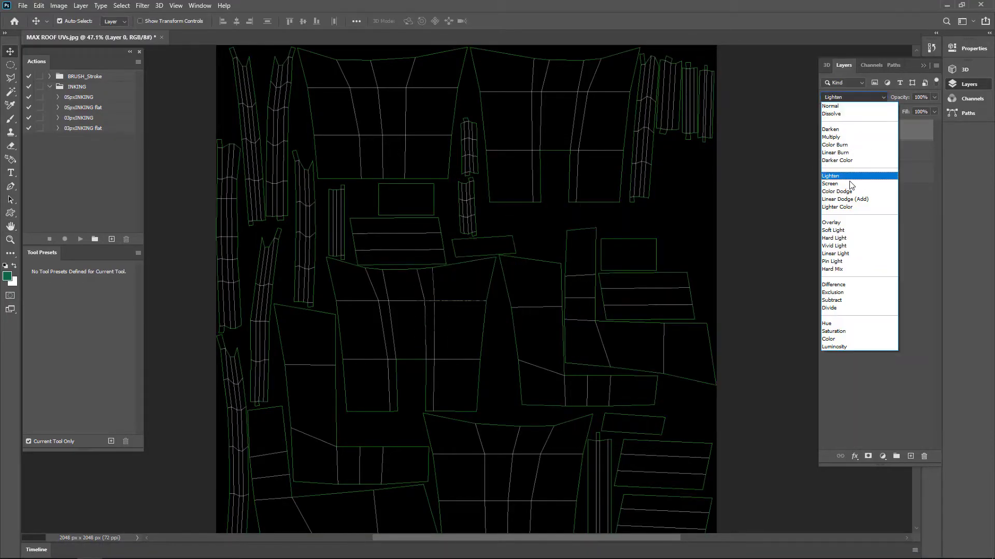
{"action": "left_click", "coordinate": [850, 184]}
{"action": "left_click", "coordinate": [888, 111]}
- Build a larger roof tile block by placing copies of the texture beside and below each other and merging them
{"action": "left_click_drag", "start_coordinate": [456, 249], "coordinate": [381, 262]}
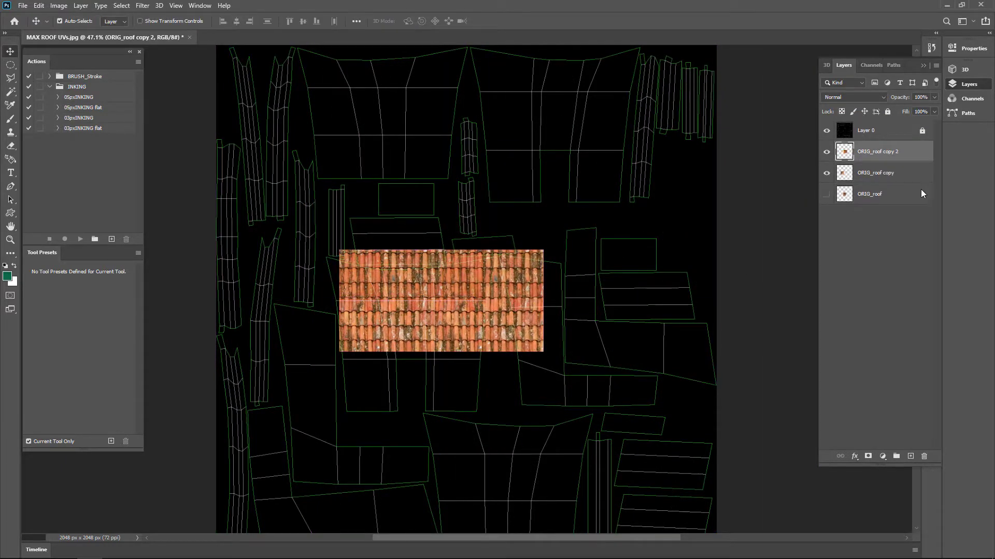
{"action": "key", "text": "ctrl+t"}
{"action": "left_click_drag", "start_coordinate": [461, 279], "coordinate": [458, 489]}
{"action": "scroll", "coordinate": [461, 381], "scroll_direction": "up", "scroll_amount": 1}
{"action": "key", "text": "Return"}
{"action": "key", "text": "ctrl+j"}
{"action": "key", "text": "ctrl+t"}
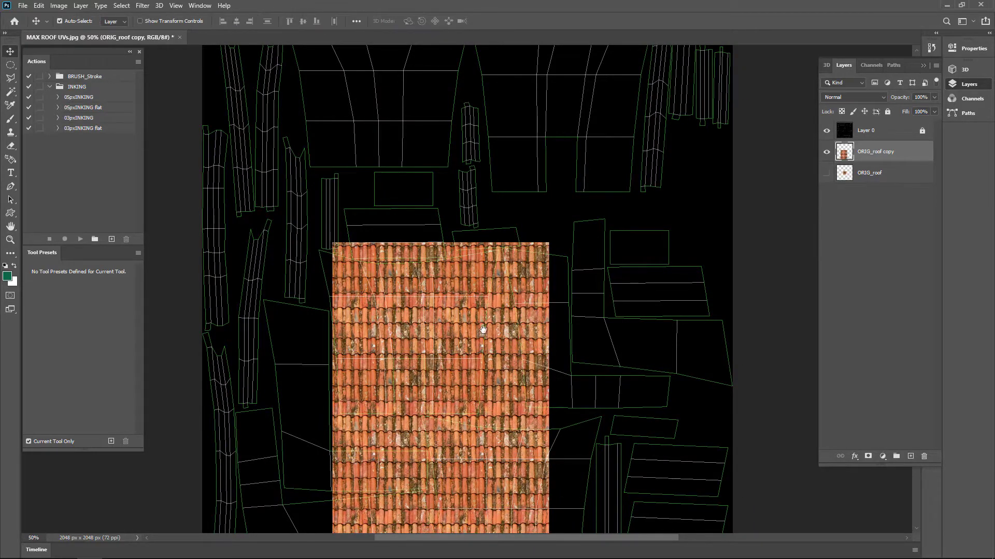
- Shift the merged tile block slightly left over the central roof UV shell
{"action": "left_click_drag", "start_coordinate": [483, 330], "coordinate": [416, 253]}
{"action": "mouse_move", "coordinate": [392, 203]}
{"action": "left_mouse_down"}
{"action": "mouse_move", "coordinate": [588, 256]}
{"action": "mouse_move", "coordinate": [361, 200]}
{"action": "mouse_move", "coordinate": [374, 204]}
{"action": "left_mouse_up"}
{"action": "left_click_drag", "start_coordinate": [472, 237], "coordinate": [500, 237]}
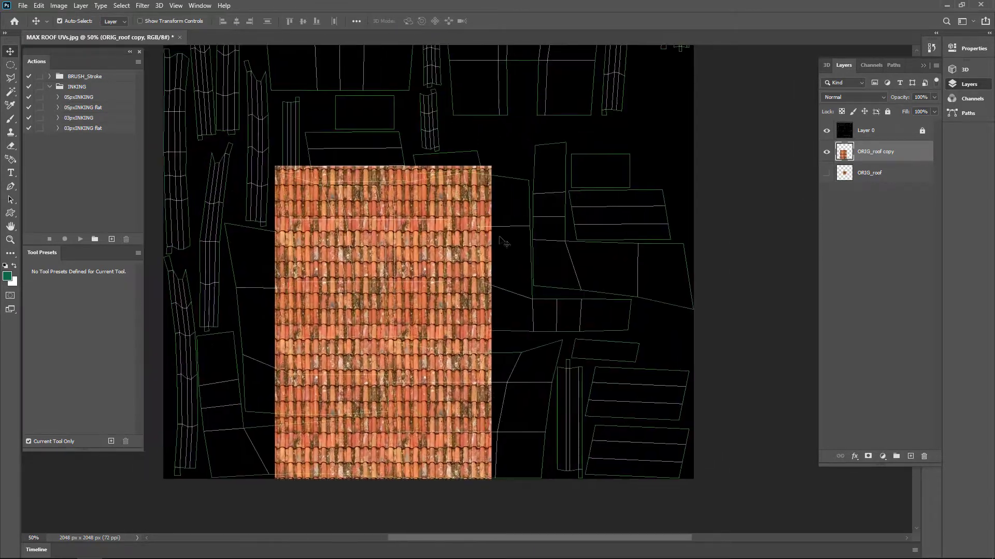
{"action": "scroll", "coordinate": [383, 275], "scroll_direction": "up", "scroll_amount": 1}
{"action": "mouse_move", "coordinate": [359, 235]}
{"action": "left_mouse_down"}
{"action": "mouse_move", "coordinate": [349, 247]}
{"action": "mouse_move", "coordinate": [359, 247]}
{"action": "left_mouse_up"}
{"action": "left_click_drag", "start_coordinate": [431, 361], "coordinate": [448, 239]}
- Try to scale the tile block down to fit the central roof UV shell
{"action": "key", "text": "ctrl+t"}
{"action": "left_click_drag", "start_coordinate": [544, 442], "coordinate": [498, 384]}
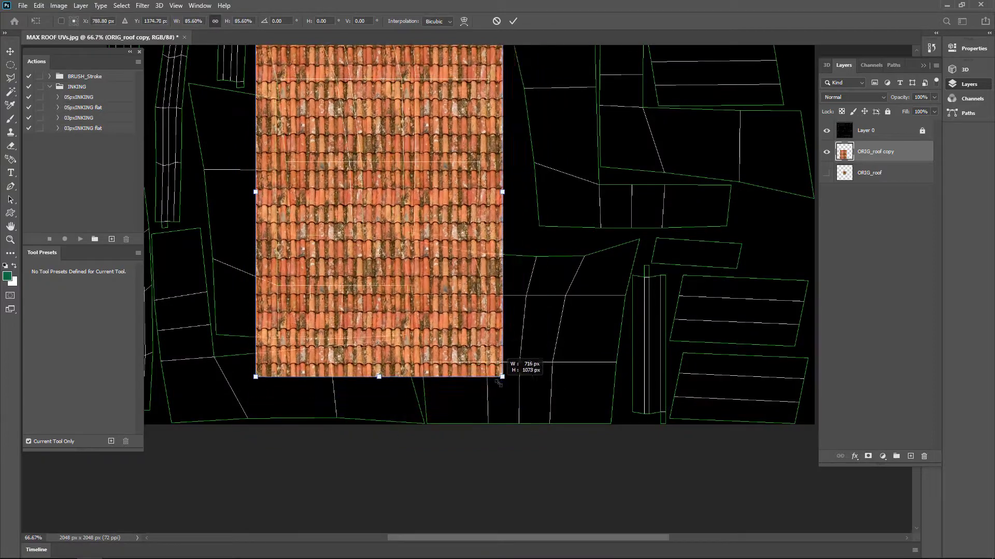
{"action": "left_click_drag", "start_coordinate": [426, 155], "coordinate": [460, 283]}
{"action": "left_click", "coordinate": [460, 283], "text": "ctrl"}
{"action": "key", "text": "Tab"}
{"action": "left_click", "coordinate": [435, 171], "text": "ctrl"}
{"action": "left_click_drag", "start_coordinate": [415, 135], "coordinate": [448, 65]}
{"action": "left_click", "coordinate": [541, 269], "text": "alt"}
{"action": "left_click_drag", "start_coordinate": [400, 274], "coordinate": [359, 256]}
{"action": "left_click_drag", "start_coordinate": [373, 509], "coordinate": [374, 485]}
{"action": "left_click_drag", "start_coordinate": [400, 153], "coordinate": [397, 280]}
{"action": "key", "text": "Return"}
{"action": "key", "text": "Tab"}
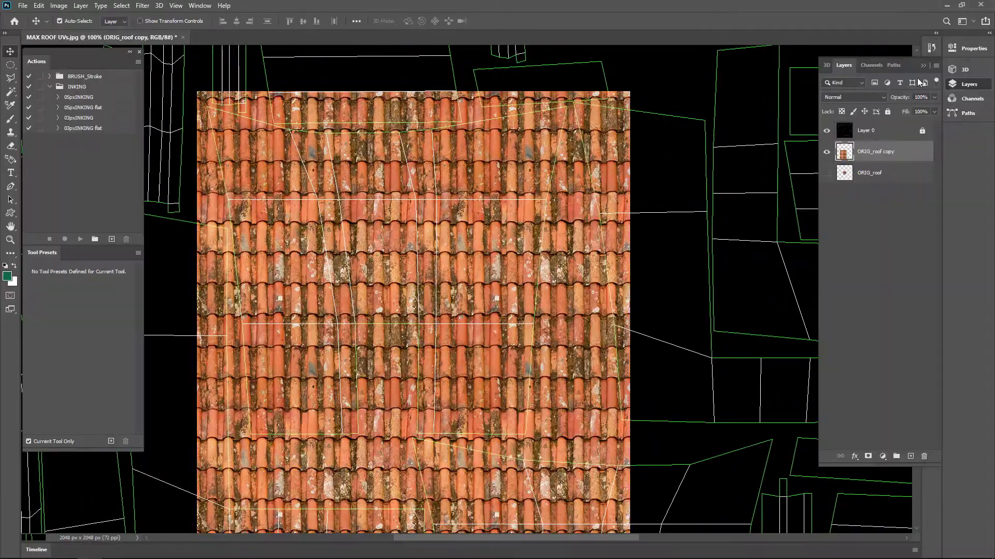
- Scale the tile block down to roughly the width of the central roof UV shell and reduce its height
{"action": "left_click", "coordinate": [477, 239]}
{"action": "key", "text": "Tab"}
{"action": "left_click_drag", "start_coordinate": [487, 234], "coordinate": [484, 148]}
{"action": "key", "text": "ctrl+t"}
{"action": "key", "text": "ctrl+minus"}
{"action": "left_click_drag", "start_coordinate": [431, 486], "coordinate": [431, 458]}
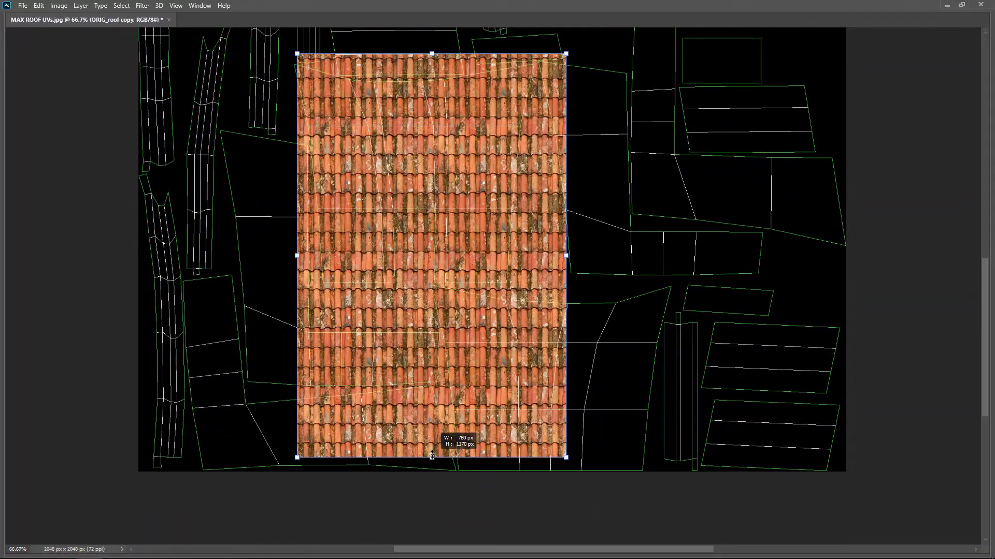
{"action": "key", "text": "ctrl+z"}
{"action": "left_click_drag", "start_coordinate": [575, 486], "coordinate": [524, 454]}
{"action": "left_click_drag", "start_coordinate": [415, 440], "coordinate": [415, 411]}
- Delete the tiles that extend below the central roof UV shell and clear the selection
{"action": "left_click", "coordinate": [419, 252], "text": "ctrl"}
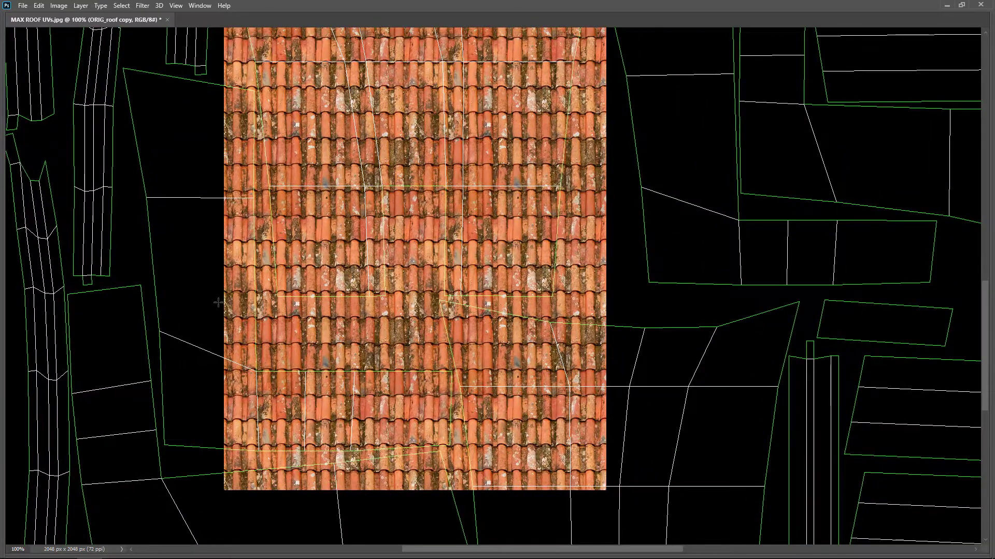
{"action": "key", "text": "Delete"}
{"action": "key", "text": "ctrl+d"}
{"action": "left_click_drag", "start_coordinate": [596, 373], "coordinate": [536, 402]}
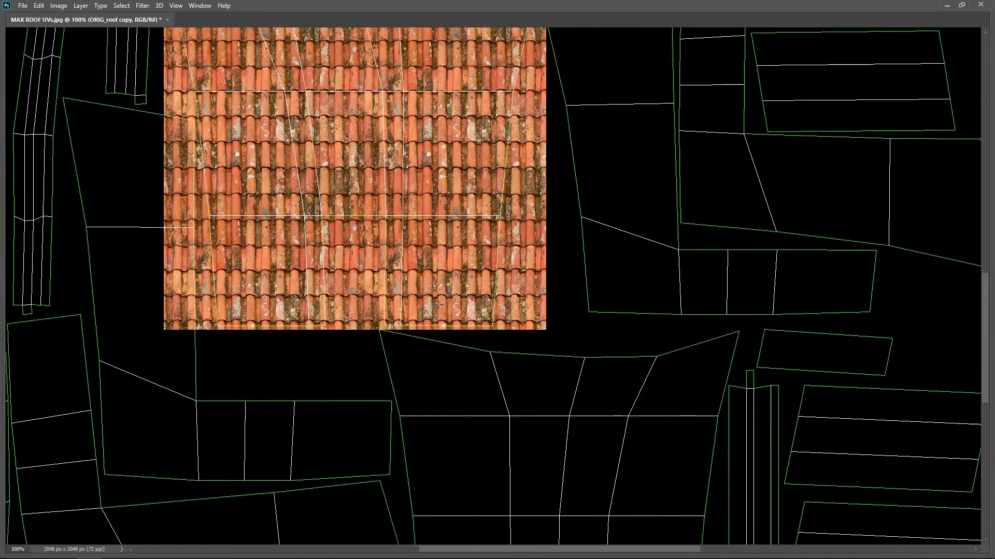
- Taper the tile block toward its lower edge and warp its upper edge to follow the central roof UV shell
{"action": "key", "text": "ctrl+t"}
{"action": "left_click_drag", "start_coordinate": [547, 330], "coordinate": [498, 330]}
{"action": "left_click_drag", "start_coordinate": [387, 138], "coordinate": [399, 280]}
{"action": "right_click", "coordinate": [415, 246]}
{"action": "left_click", "coordinate": [456, 320]}
{"action": "left_click_drag", "start_coordinate": [502, 297], "coordinate": [496, 284]}
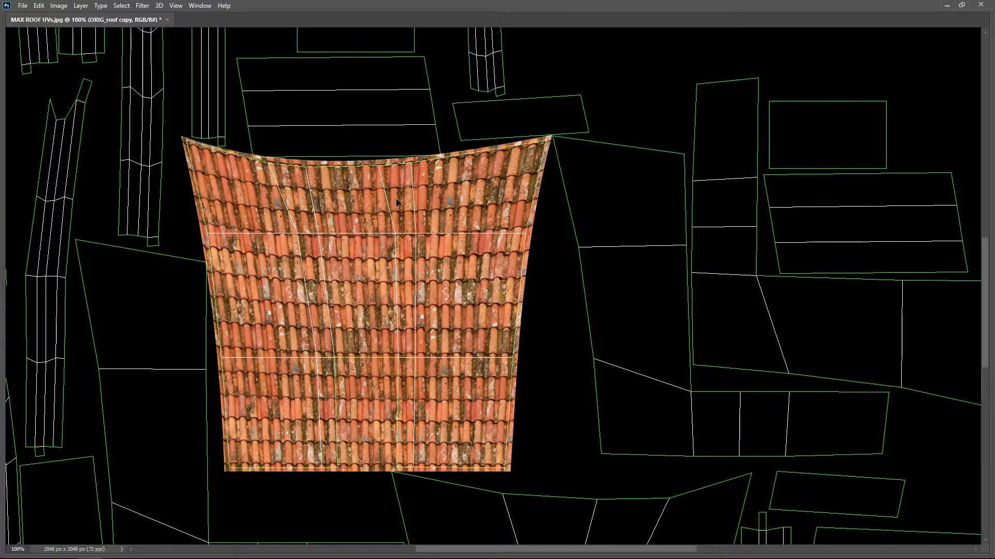
- Place a copy of the warped tiles over the lower roof UV shell and save the document as MAX ROOF UVs.psd
{"action": "key", "text": "ctrl+minus"}
{"action": "left_click_drag", "start_coordinate": [436, 288], "coordinate": [495, 390]}
{"action": "key", "text": "ctrl+shift+s"}
{"action": "left_click", "coordinate": [461, 323]}
{"action": "key", "text": "ctrl+shift+s"}
{"action": "left_click", "coordinate": [409, 324]}
{"action": "key", "text": "Return"}
- Nudge the copied tile piece upward and pull its upper-right corner out to the lower UV shell's corner
{"action": "key", "text": "ctrl+plus"}
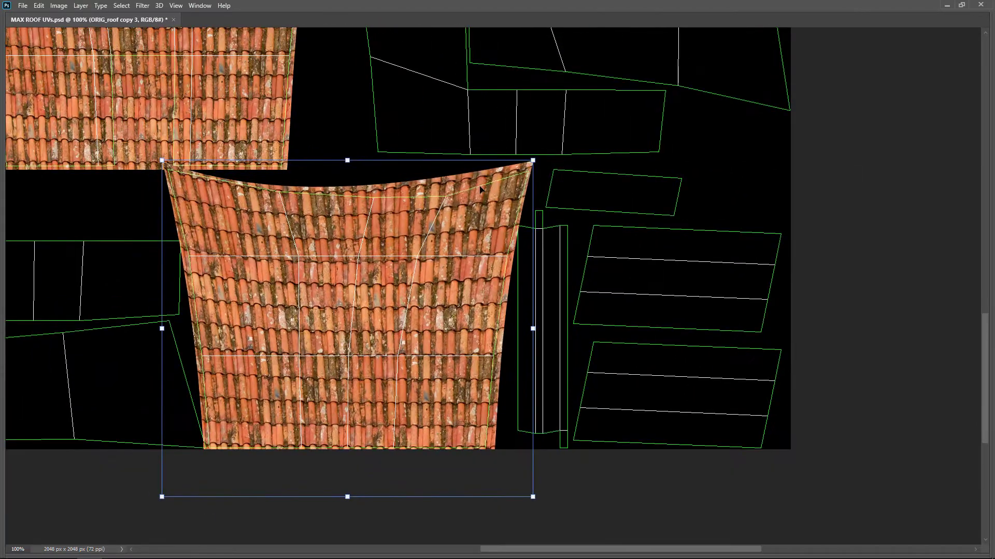
{"action": "key", "text": "Up"}
{"action": "key", "text": "Up"}
{"action": "key", "text": "ctrl+t"}
{"action": "left_click_drag", "start_coordinate": [537, 161], "coordinate": [536, 166]}
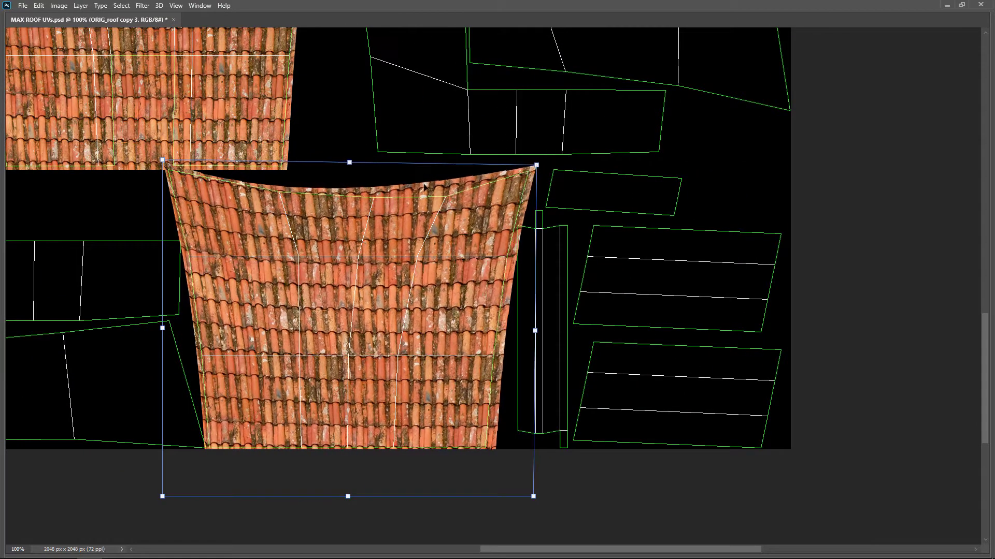
- Warp the copied tile piece so its curved upper edge and sides follow the lower roof UV shell
{"action": "right_click", "coordinate": [424, 185]}
{"action": "left_click", "coordinate": [447, 263]}
{"action": "left_click_drag", "start_coordinate": [413, 164], "coordinate": [422, 169]}
{"action": "left_click_drag", "start_coordinate": [412, 223], "coordinate": [456, 248]}
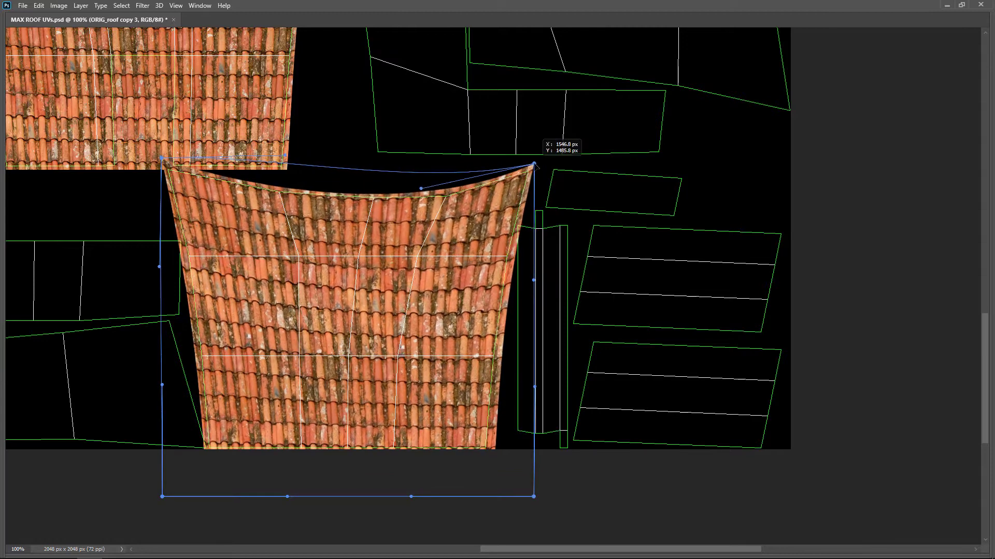
{"action": "left_click_drag", "start_coordinate": [185, 302], "coordinate": [280, 265]}
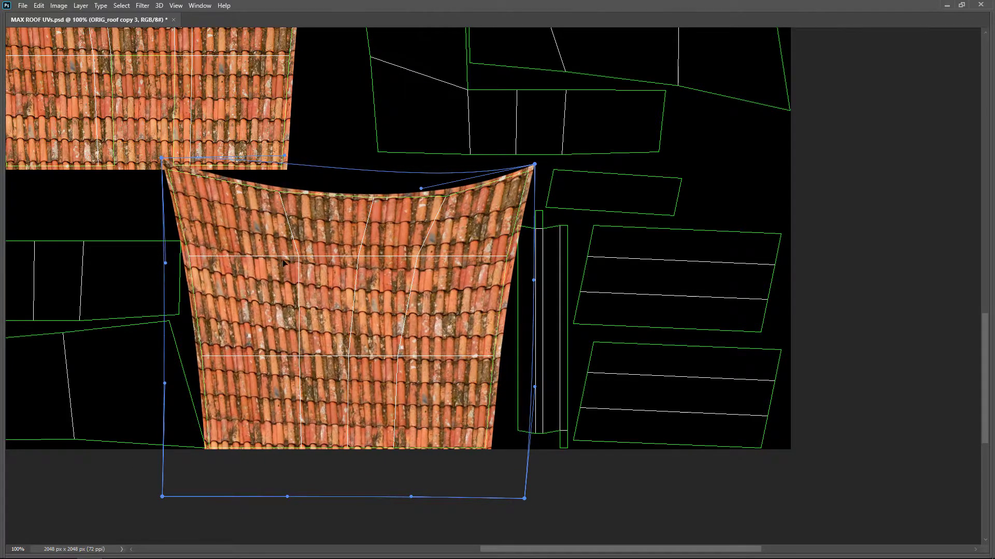
{"action": "left_click_drag", "start_coordinate": [482, 284], "coordinate": [380, 275]}
{"action": "left_click_drag", "start_coordinate": [361, 412], "coordinate": [199, 365]}
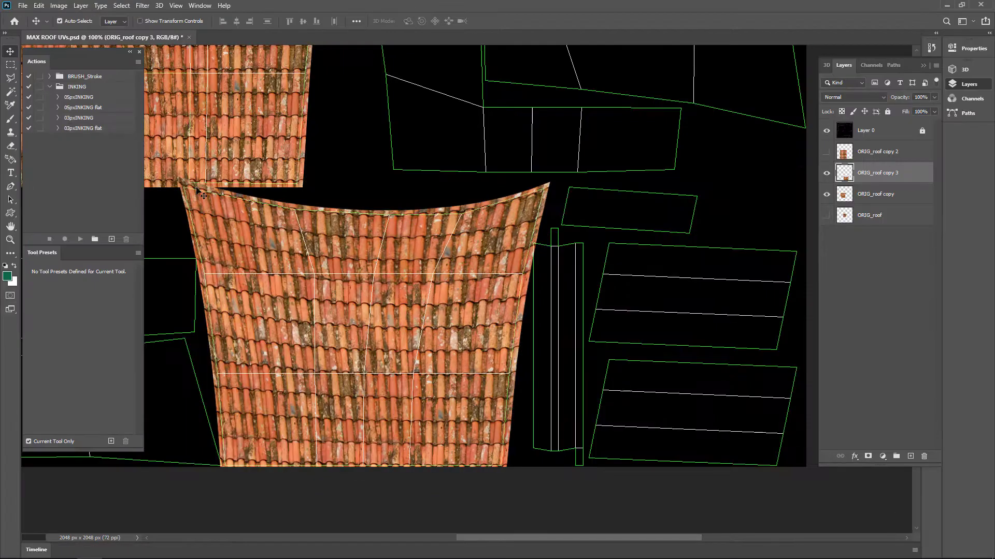
- Lower the upper-left corner of the copied tile piece slightly to tighten it to the UV outline
{"action": "scroll", "coordinate": [192, 190], "scroll_direction": "up", "scroll_amount": 2}
{"action": "left_click_drag", "start_coordinate": [192, 190], "coordinate": [285, 227]}
{"action": "key", "text": "ctrl+t"}
{"action": "left_click_drag", "start_coordinate": [243, 185], "coordinate": [243, 195]}
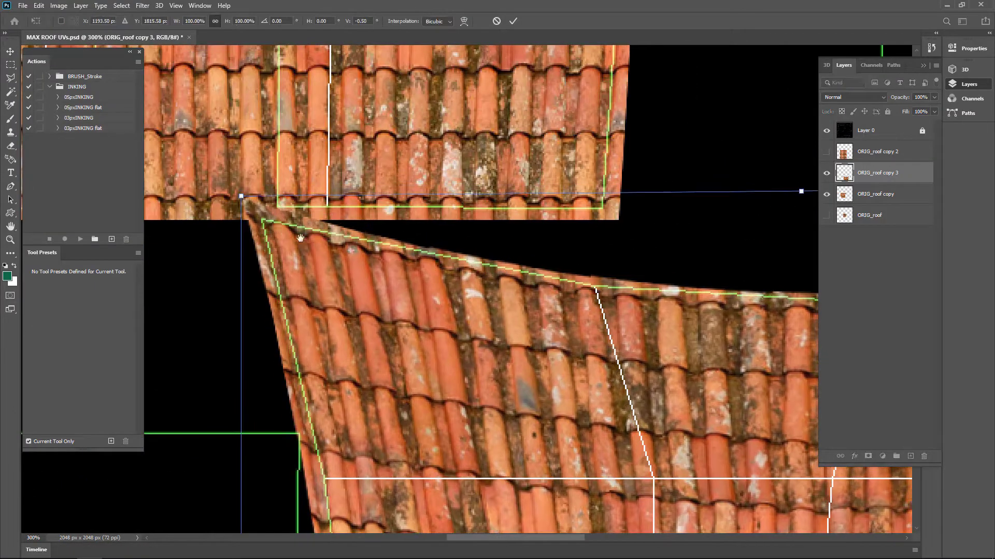
{"action": "scroll", "coordinate": [249, 199], "scroll_direction": "down", "scroll_amount": 2}
{"action": "left_click_drag", "start_coordinate": [393, 238], "coordinate": [523, 211]}
{"action": "key", "text": "Return"}
- Save a JPEG copy of the texture named MAX ROOF UVTexture in the UV Textures folder
{"action": "scroll", "coordinate": [375, 175], "scroll_direction": "up", "scroll_amount": 2}
{"action": "key", "text": "ctrl+shift+s"}
{"action": "left_click", "coordinate": [200, 241]}
{"action": "left_click", "coordinate": [186, 315]}
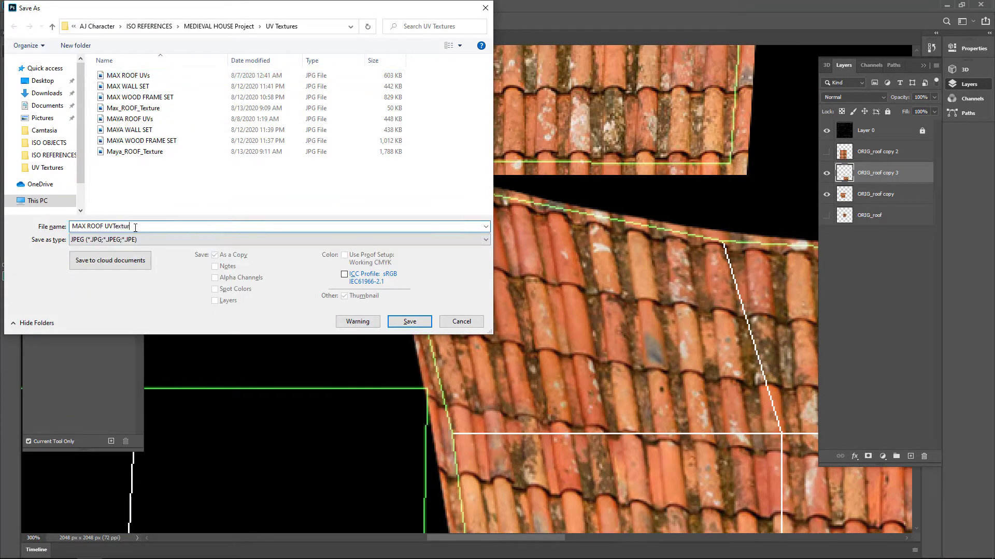
{"action": "type", "text": "e"}
{"action": "key", "text": "Return"}
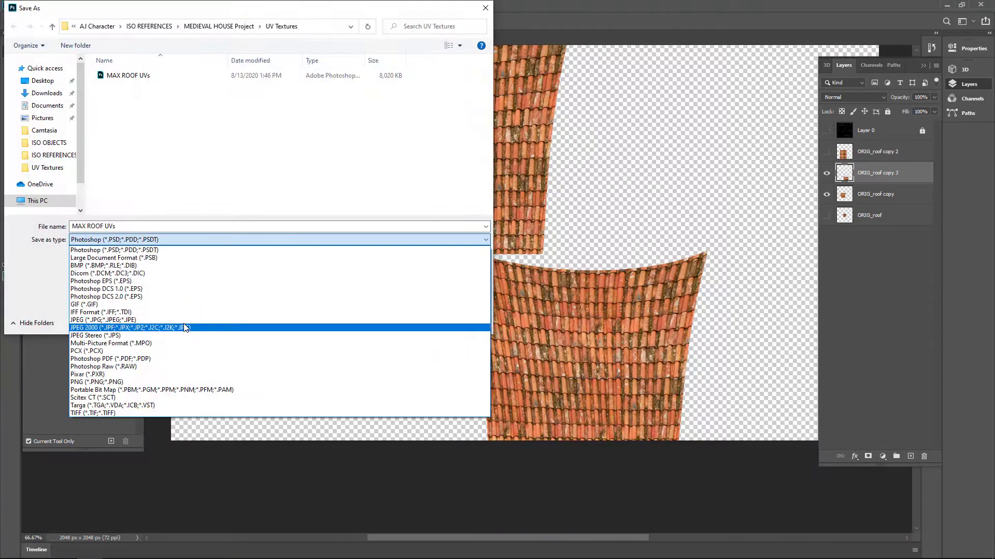
- Set the save format to JPEG and display the folder's files as large icons
{"action": "left_click", "coordinate": [249, 326]}
{"action": "left_click", "coordinate": [459, 45]}
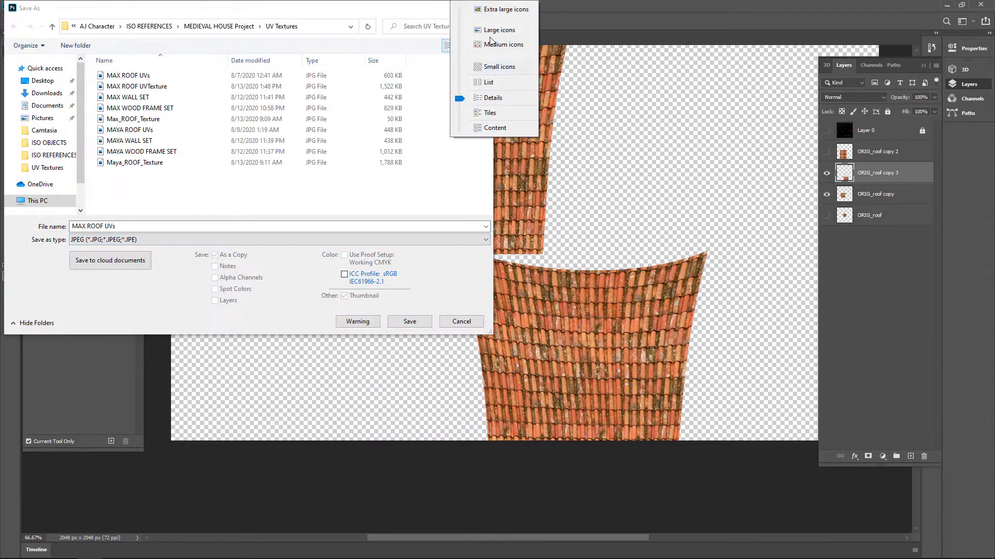
{"action": "left_click", "coordinate": [490, 31]}
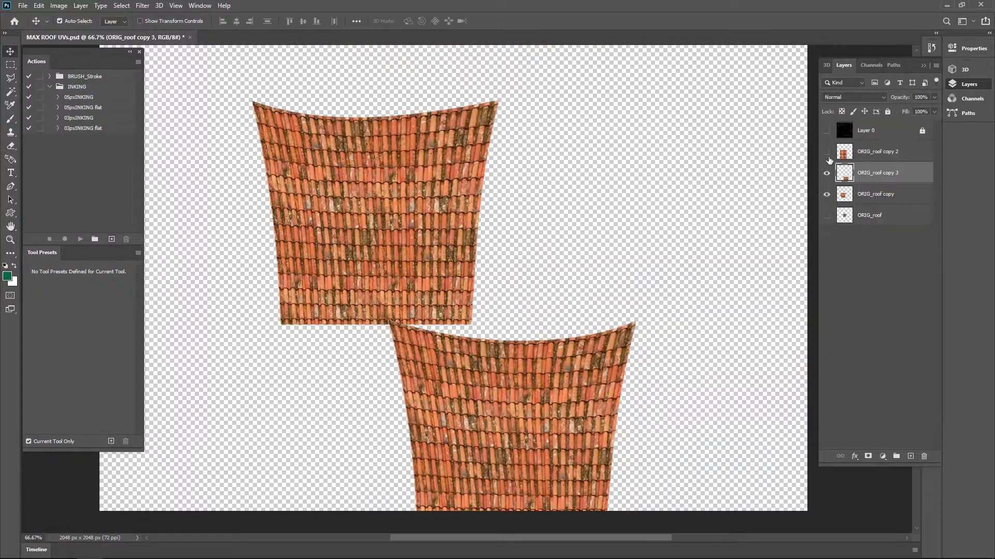
- Show the UV template layer, duplicate the full tile block layer ORIG_roof copy 2, and hide the source layer
{"action": "left_click", "coordinate": [826, 131]}
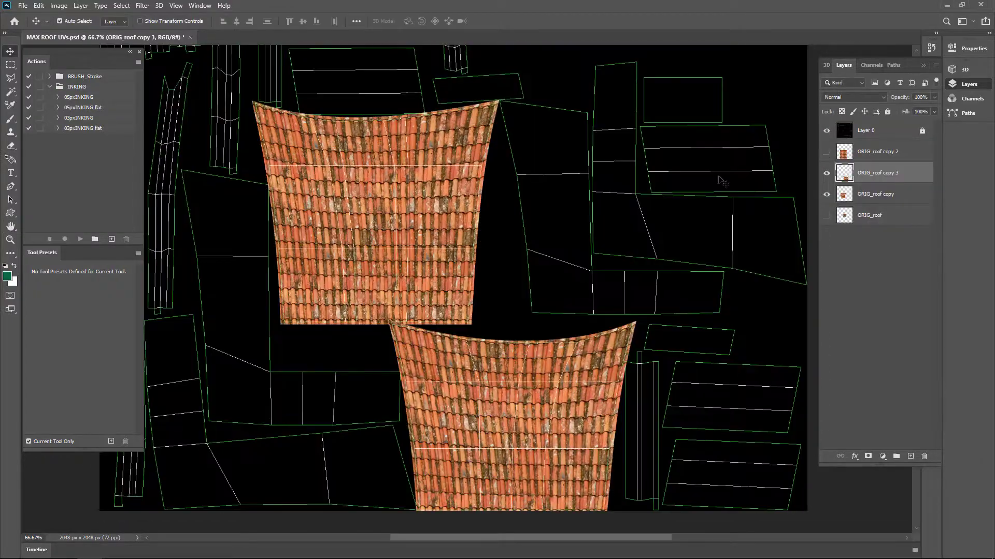
{"action": "left_click_drag", "start_coordinate": [515, 277], "coordinate": [474, 284]}
{"action": "left_click", "coordinate": [826, 152]}
{"action": "left_click", "coordinate": [862, 154]}
{"action": "key", "text": "ctrl+j"}
{"action": "left_click", "coordinate": [827, 173]}
- Move the duplicated tile block over the upper-left roof UV shell and scale it proportionally to about 86.6%
{"action": "left_click_drag", "start_coordinate": [476, 154], "coordinate": [586, 420]}
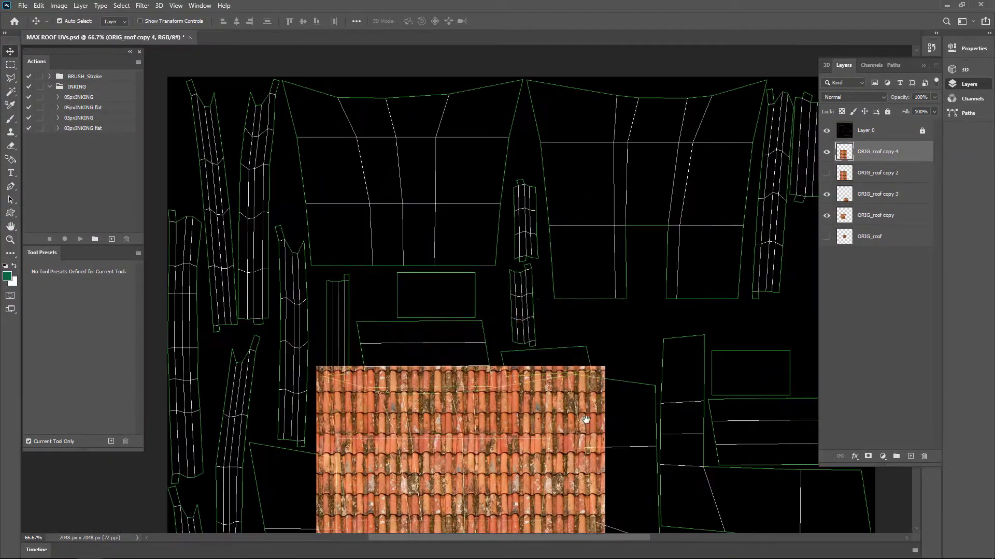
{"action": "left_click_drag", "start_coordinate": [504, 377], "coordinate": [466, 87]}
{"action": "key", "text": "ctrl+t"}
{"action": "left_click_drag", "start_coordinate": [527, 294], "coordinate": [515, 255]}
{"action": "left_click_drag", "start_coordinate": [553, 469], "coordinate": [523, 424]}
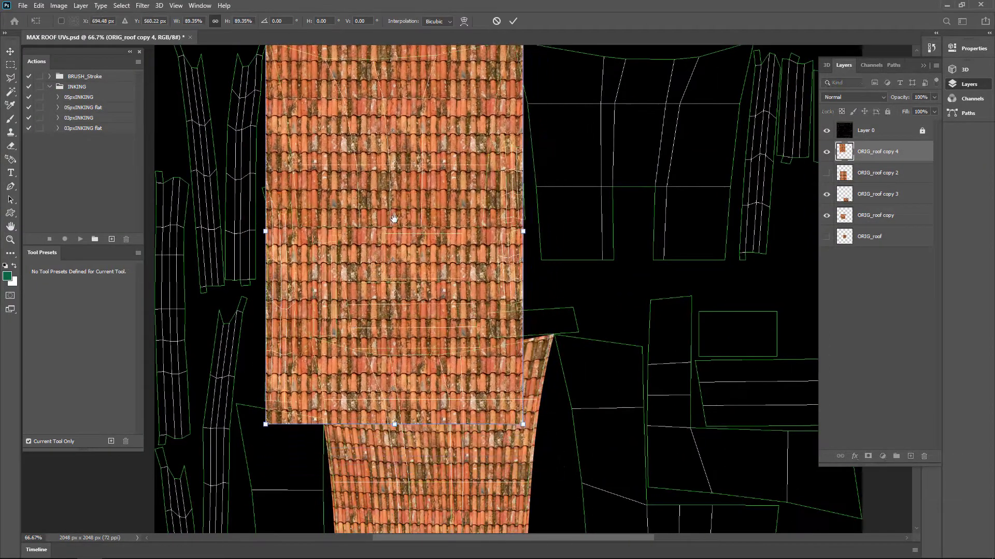
{"action": "left_click_drag", "start_coordinate": [394, 219], "coordinate": [388, 356]}
{"action": "key", "text": "ctrl+plus"}
{"action": "key", "text": "ctrl+plus"}
{"action": "left_click_drag", "start_coordinate": [497, 155], "coordinate": [483, 287]}
{"action": "left_click_drag", "start_coordinate": [604, 78], "coordinate": [580, 114]}
{"action": "left_click_drag", "start_coordinate": [520, 146], "coordinate": [516, 111]}
{"action": "key", "text": "ctrl+minus"}
- Shorten the duplicated tile block to about 1008 px high and apply the transform
{"action": "left_click_drag", "start_coordinate": [332, 407], "coordinate": [454, 202]}
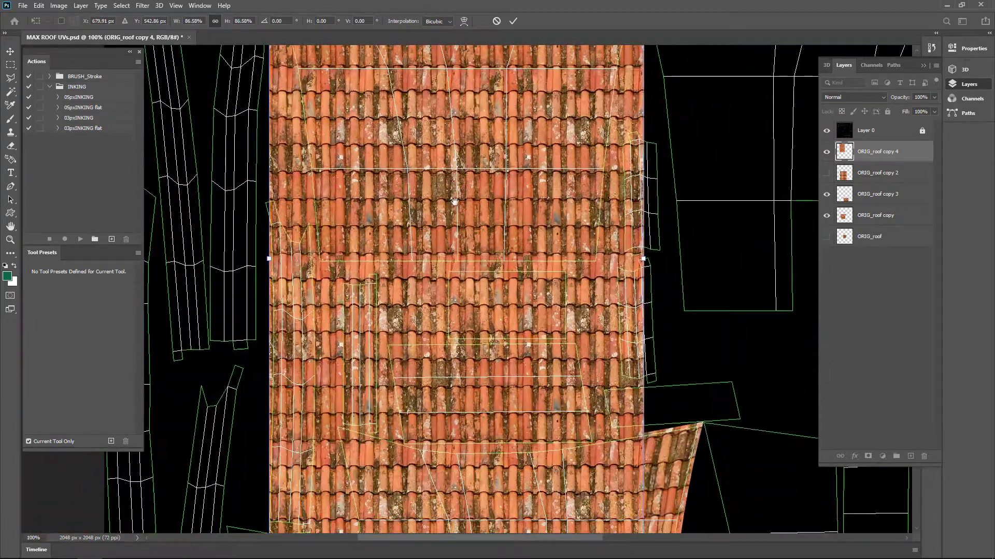
{"action": "key", "text": "ctrl+minus"}
{"action": "left_click_drag", "start_coordinate": [493, 275], "coordinate": [484, 189]}
{"action": "left_click_drag", "start_coordinate": [454, 371], "coordinate": [453, 344]}
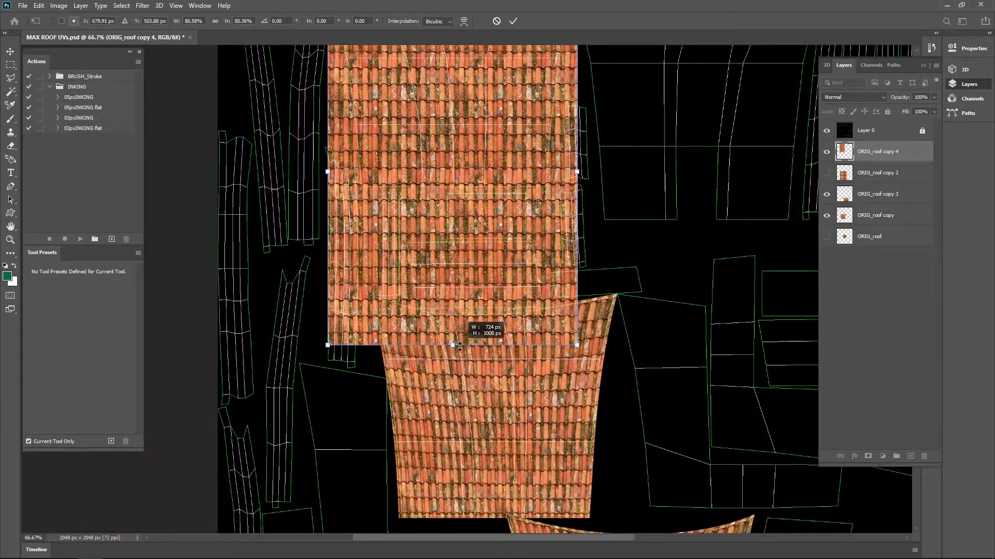
{"action": "key", "text": "Return"}
- Hide the two fitted tile pieces and delete the new block's tiles that extend below the upper-left roof UV shell
{"action": "left_click_drag", "start_coordinate": [504, 66], "coordinate": [486, 218]}
{"action": "left_click", "coordinate": [486, 218], "text": "ctrl"}
{"action": "left_click_drag", "start_coordinate": [386, 326], "coordinate": [431, 212]}
{"action": "left_click_drag", "start_coordinate": [827, 194], "coordinate": [827, 215]}
{"action": "left_click_drag", "start_coordinate": [458, 233], "coordinate": [453, 205]}
{"action": "key", "text": "m"}
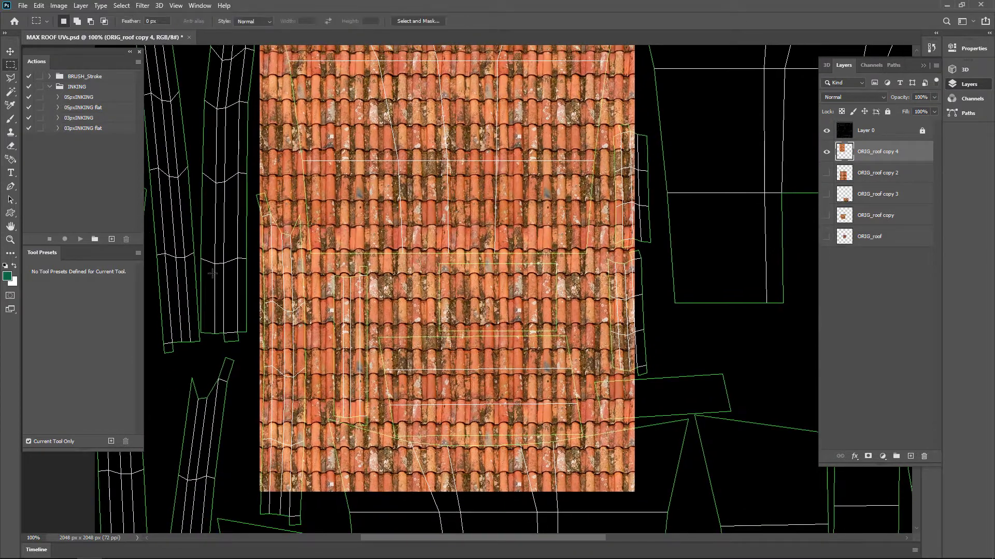
{"action": "key", "text": "Delete"}
{"action": "key", "text": "ctrl+d"}
- Taper the trimmed tile block toward its lower edge to match the upper-left roof UV shell
{"action": "left_click_drag", "start_coordinate": [570, 234], "coordinate": [591, 435]}
{"action": "key", "text": "ctrl+t"}
{"action": "key", "text": "Tab"}
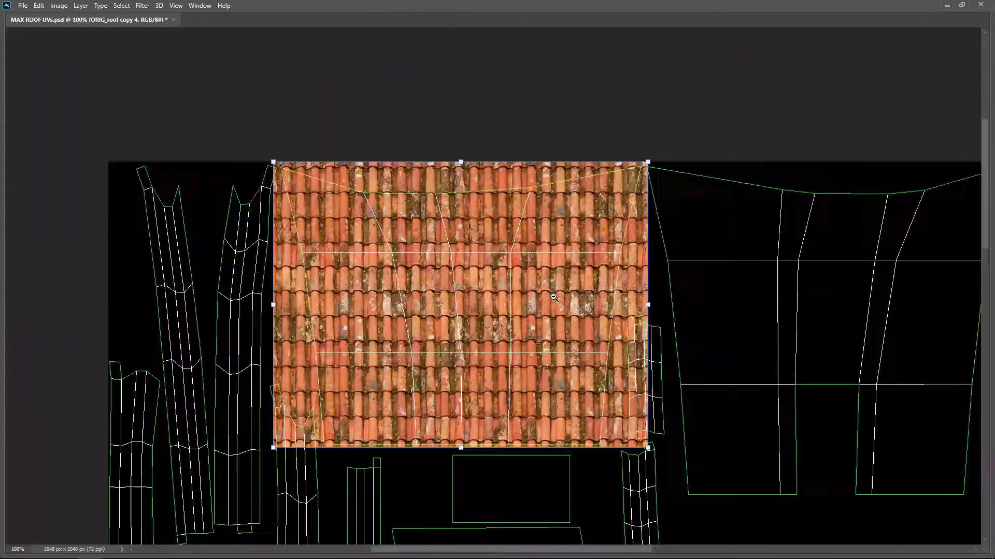
{"action": "key", "text": "ctrl+plus"}
{"action": "right_click", "coordinate": [600, 238]}
{"action": "left_click", "coordinate": [628, 294]}
{"action": "left_click_drag", "start_coordinate": [595, 332], "coordinate": [689, 202]}
{"action": "left_click_drag", "start_coordinate": [192, 432], "coordinate": [290, 432]}
{"action": "left_click_drag", "start_coordinate": [844, 432], "coordinate": [855, 433]}
{"action": "left_click_drag", "start_coordinate": [467, 44], "coordinate": [296, 208]}
{"action": "key", "text": "Return"}
- Warp the tapered tile block's upper edge and corners to follow the curve of the upper-left UV shell
{"action": "key", "text": "ctrl+minus"}
{"action": "left_click_drag", "start_coordinate": [296, 207], "coordinate": [344, 239]}
{"action": "key", "text": "ctrl+t"}
{"action": "key", "text": "ctrl+plus"}
{"action": "left_click_drag", "start_coordinate": [342, 358], "coordinate": [364, 235]}
{"action": "right_click", "coordinate": [363, 235]}
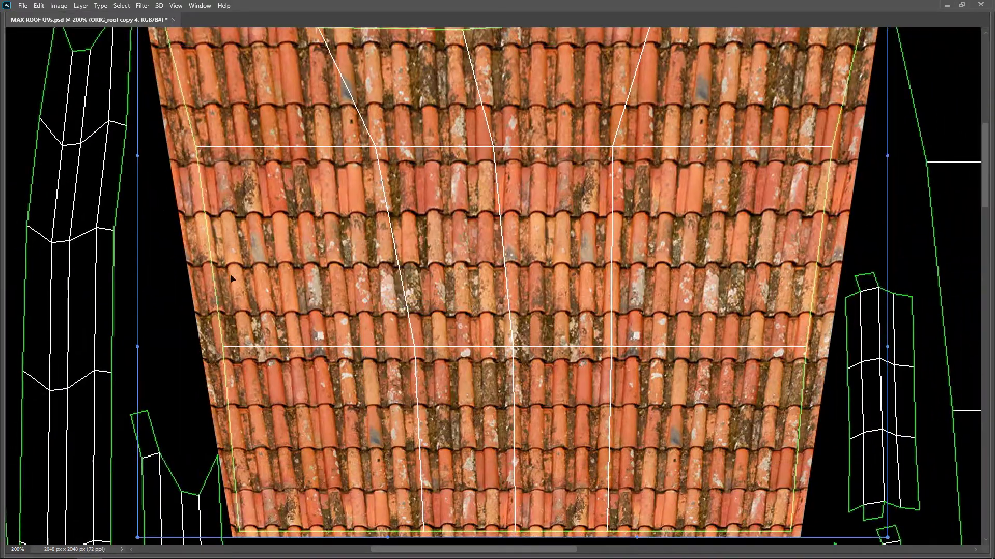
{"action": "left_click_drag", "start_coordinate": [231, 279], "coordinate": [273, 381]}
{"action": "left_click_drag", "start_coordinate": [725, 207], "coordinate": [419, 129]}
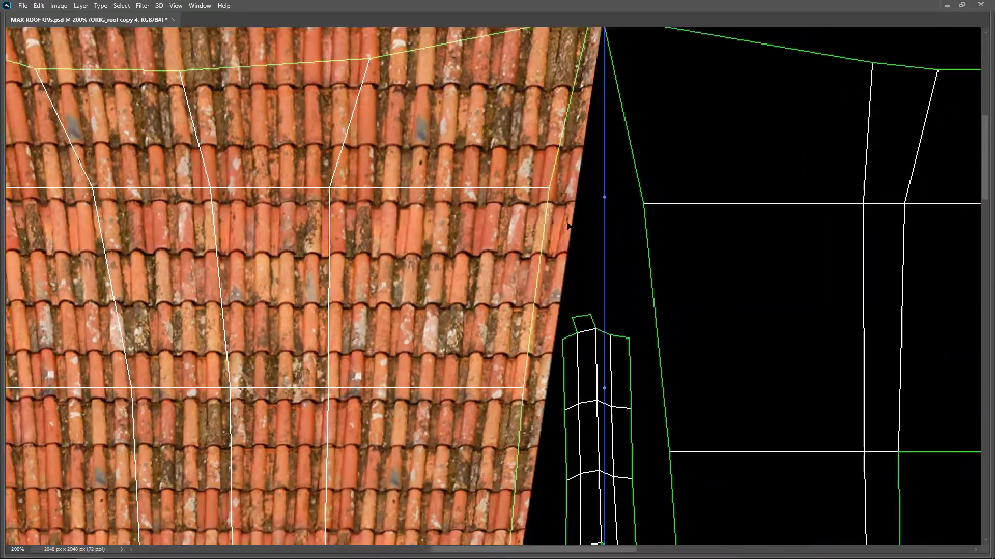
{"action": "left_click_drag", "start_coordinate": [539, 94], "coordinate": [529, 81]}
{"action": "left_click_drag", "start_coordinate": [433, 226], "coordinate": [416, 126]}
- Warp the tile block's sides to hug the upper-left UV shell's outline and apply the transform
{"action": "left_click_drag", "start_coordinate": [363, 156], "coordinate": [544, 371]}
{"action": "left_click_drag", "start_coordinate": [270, 121], "coordinate": [252, 220]}
{"action": "left_click_drag", "start_coordinate": [456, 220], "coordinate": [475, 34]}
{"action": "left_click_drag", "start_coordinate": [233, 254], "coordinate": [240, 258]}
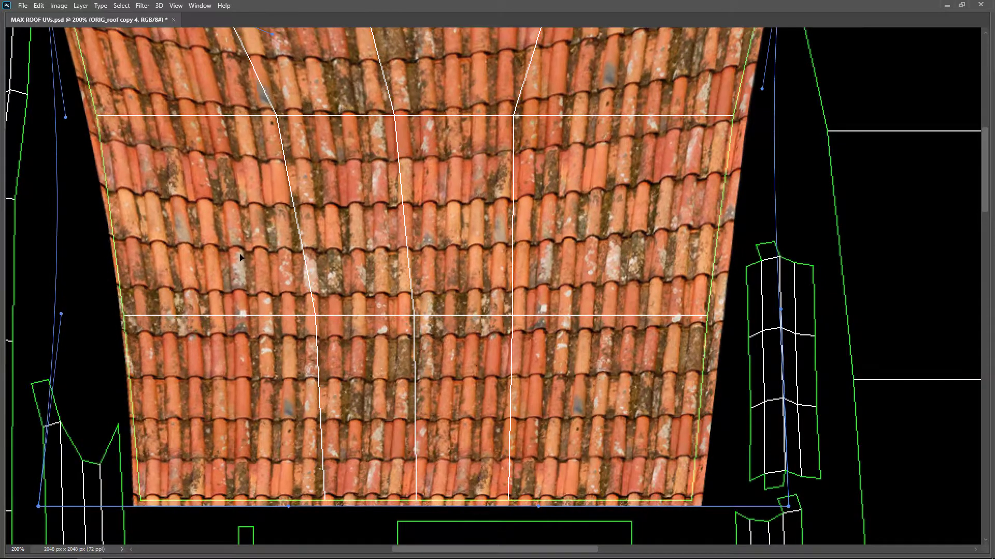
{"action": "left_click_drag", "start_coordinate": [646, 225], "coordinate": [639, 228]}
{"action": "left_click_drag", "start_coordinate": [616, 363], "coordinate": [609, 368]}
{"action": "scroll", "coordinate": [395, 191], "scroll_direction": "down", "scroll_amount": 1}
{"action": "left_click_drag", "start_coordinate": [395, 191], "coordinate": [191, 180]}
{"action": "key", "text": "Return"}
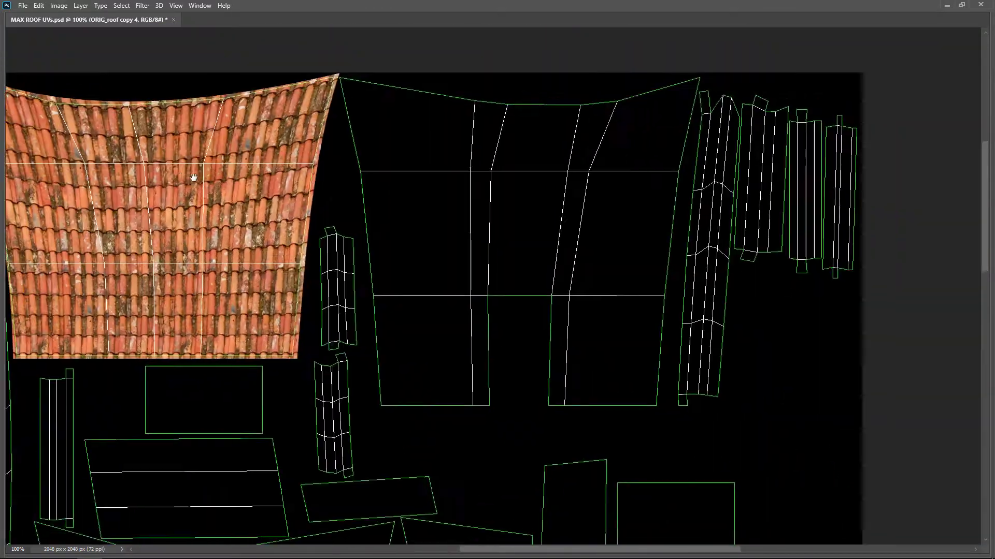
- Save the document and show the full tile block layer ORIG_roof copy 2 again
{"action": "scroll", "coordinate": [497, 228], "scroll_direction": "down", "scroll_amount": 1}
{"action": "key", "text": "ctrl+s"}
{"action": "scroll", "coordinate": [418, 251], "scroll_direction": "down", "scroll_amount": 1}
{"action": "key", "text": "Tab"}
{"action": "left_click", "coordinate": [826, 151]}
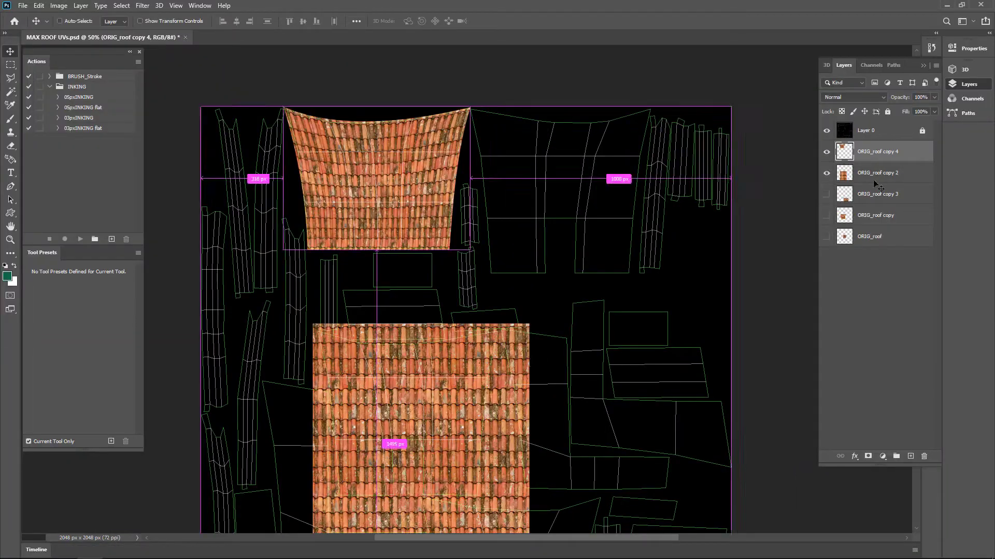
- Duplicate the full tile block ORIG_roof copy 2, hide the other tile layers and place the duplicate over the upper-right UV shell
{"action": "left_click", "coordinate": [826, 194]}
{"action": "left_click", "coordinate": [826, 152]}
{"action": "key", "text": "ctrl+t"}
{"action": "left_click_drag", "start_coordinate": [487, 412], "coordinate": [641, 195]}
{"action": "key", "text": "Return"}
- Scale the duplicated tile block down proportionally to match the width of the upper-right UV shell
{"action": "scroll", "coordinate": [645, 222], "scroll_direction": "up", "scroll_amount": 2}
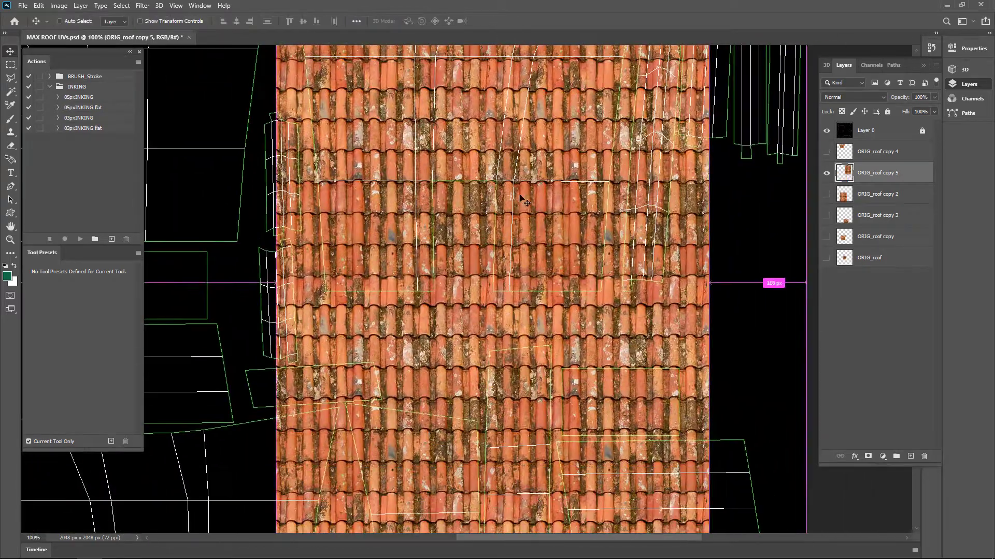
{"action": "key", "text": "ctrl+t"}
{"action": "left_click_drag", "start_coordinate": [491, 471], "coordinate": [490, 439]}
{"action": "left_click_drag", "start_coordinate": [523, 109], "coordinate": [539, 309]}
{"action": "left_click_drag", "start_coordinate": [713, 333], "coordinate": [704, 333]}
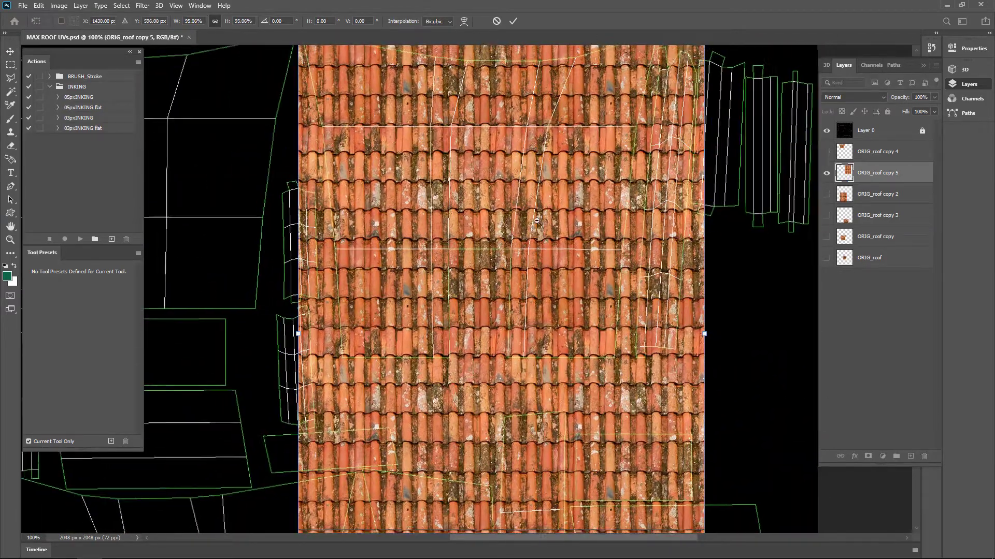
{"action": "scroll", "coordinate": [544, 222], "scroll_direction": "down", "scroll_amount": 1}
{"action": "left_click_drag", "start_coordinate": [647, 504], "coordinate": [623, 473]}
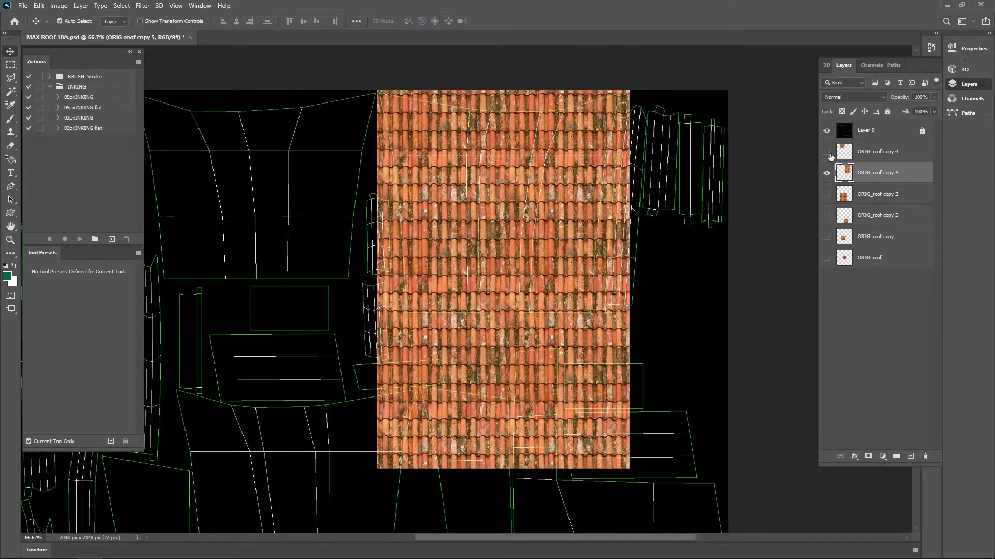
- Show ORIG_roof copy 4 again and trim off the tiles of ORIG_roof copy 5 that extend below the upper-right shell
{"action": "left_click", "coordinate": [827, 152]}
{"action": "key", "text": "m"}
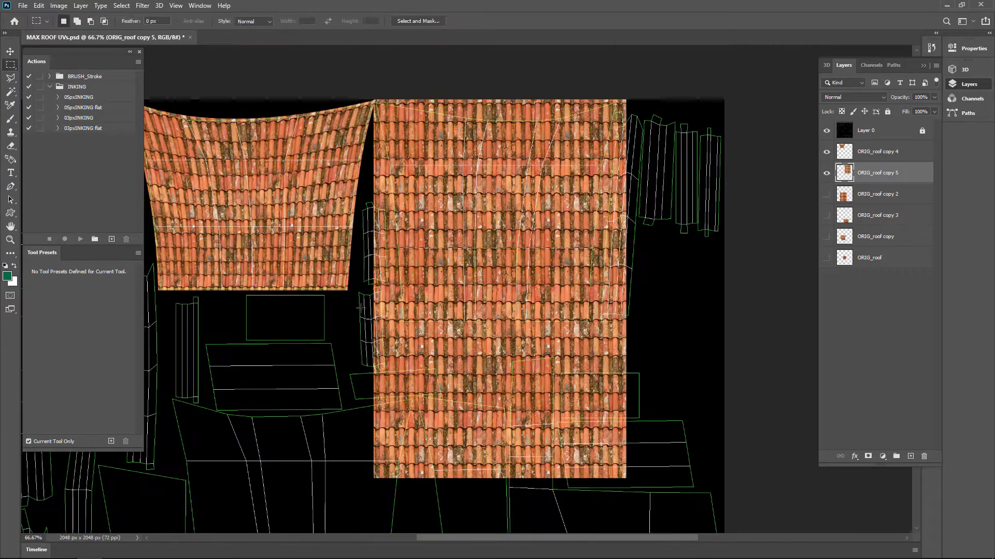
{"action": "left_click_drag", "start_coordinate": [670, 480], "coordinate": [672, 479]}
{"action": "key", "text": "Delete"}
{"action": "key", "text": "ctrl+d"}
- Taper the trimmed tile block symmetrically toward its lower edge to match the upper-right UV shell
{"action": "key", "text": "ctrl+t"}
{"action": "scroll", "coordinate": [485, 276], "scroll_direction": "up", "scroll_amount": 2}
{"action": "scroll", "coordinate": [546, 335], "scroll_direction": "down", "scroll_amount": 1}
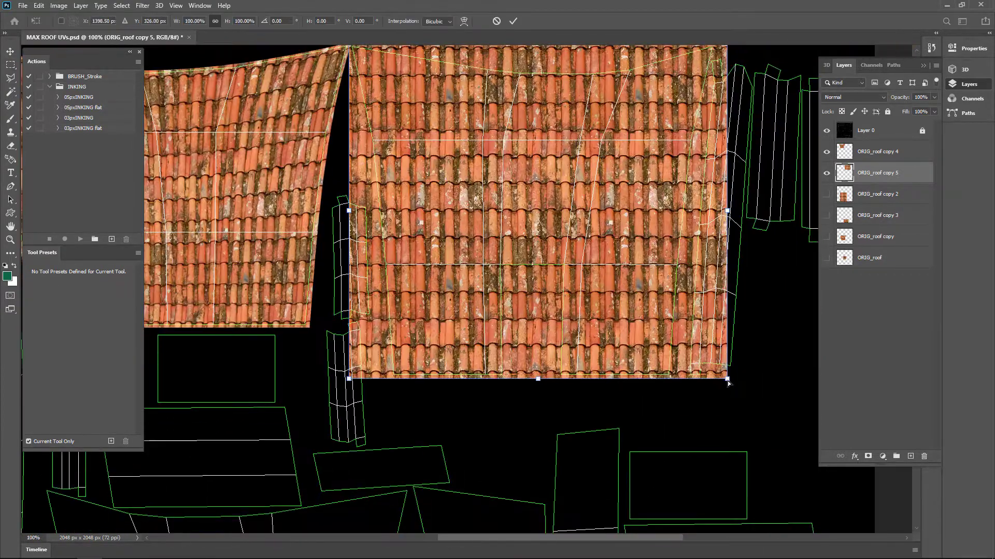
{"action": "left_click_drag", "start_coordinate": [728, 378], "coordinate": [673, 379]}
{"action": "left_click_drag", "start_coordinate": [512, 102], "coordinate": [502, 155]}
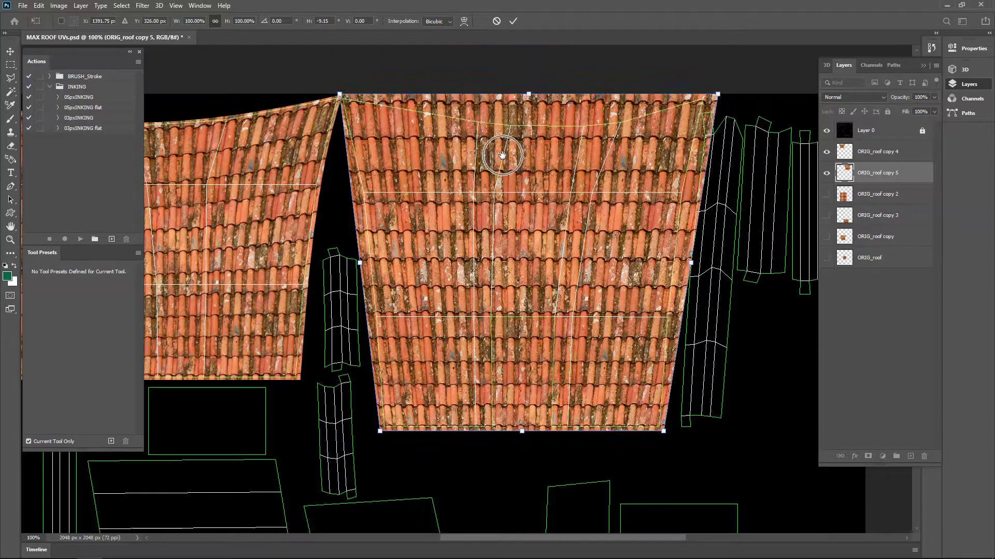
- Warp the tapered block's upper edge, corners and sides to follow the upper-right shell's outline and apply the transform
{"action": "right_click", "coordinate": [536, 116]}
{"action": "left_click", "coordinate": [556, 189]}
{"action": "left_click_drag", "start_coordinate": [590, 95], "coordinate": [589, 134]}
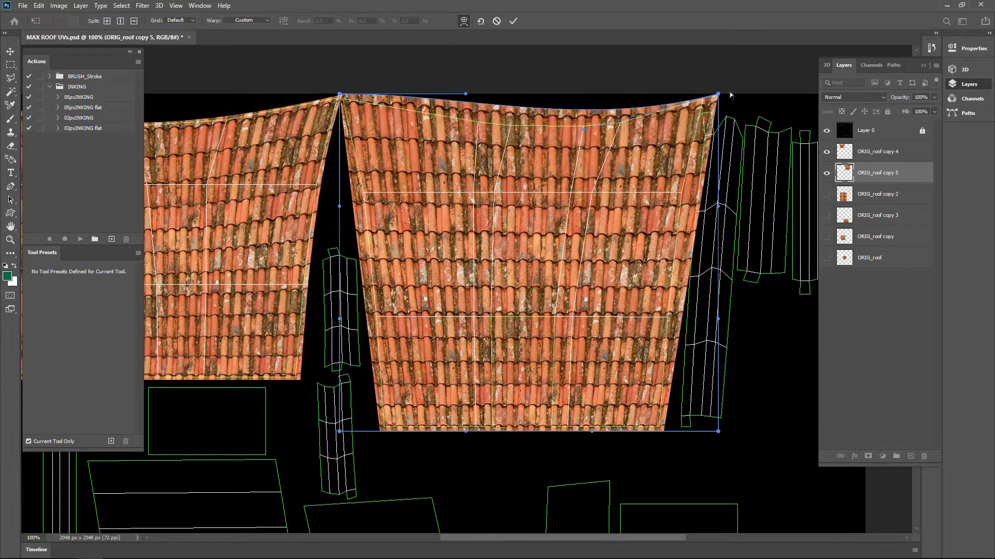
{"action": "left_click_drag", "start_coordinate": [718, 94], "coordinate": [710, 91]}
{"action": "left_click_drag", "start_coordinate": [718, 319], "coordinate": [704, 315]}
{"action": "left_click_drag", "start_coordinate": [710, 204], "coordinate": [706, 203]}
{"action": "left_click_drag", "start_coordinate": [469, 96], "coordinate": [468, 125]}
{"action": "left_click_drag", "start_coordinate": [584, 131], "coordinate": [591, 139]}
{"action": "left_click_drag", "start_coordinate": [339, 319], "coordinate": [353, 313]}
{"action": "left_click_drag", "start_coordinate": [339, 206], "coordinate": [349, 202]}
{"action": "left_click_drag", "start_coordinate": [339, 93], "coordinate": [340, 94]}
{"action": "left_click_drag", "start_coordinate": [509, 288], "coordinate": [513, 284]}
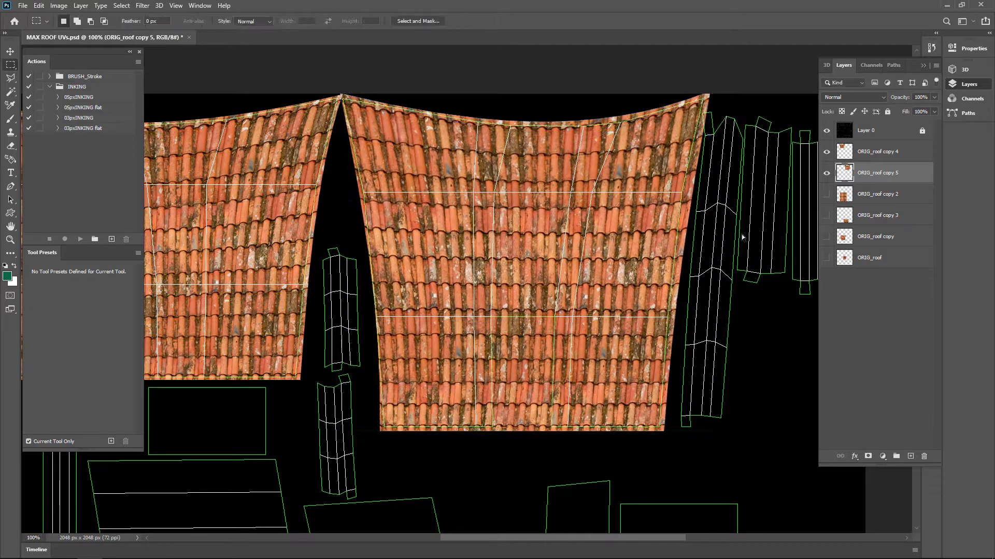
- Add a layer mask to ORIG_roof copy 5 and paint out the rectangular notch at the shell's lower edge
{"action": "left_click", "coordinate": [518, 350], "text": "ctrl"}
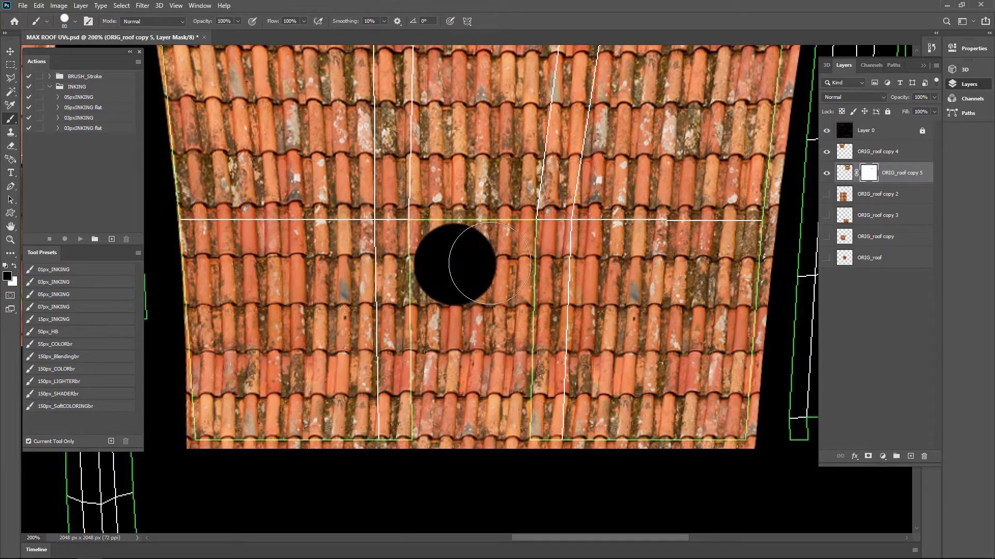
{"action": "left_click", "coordinate": [483, 443], "text": "shift"}
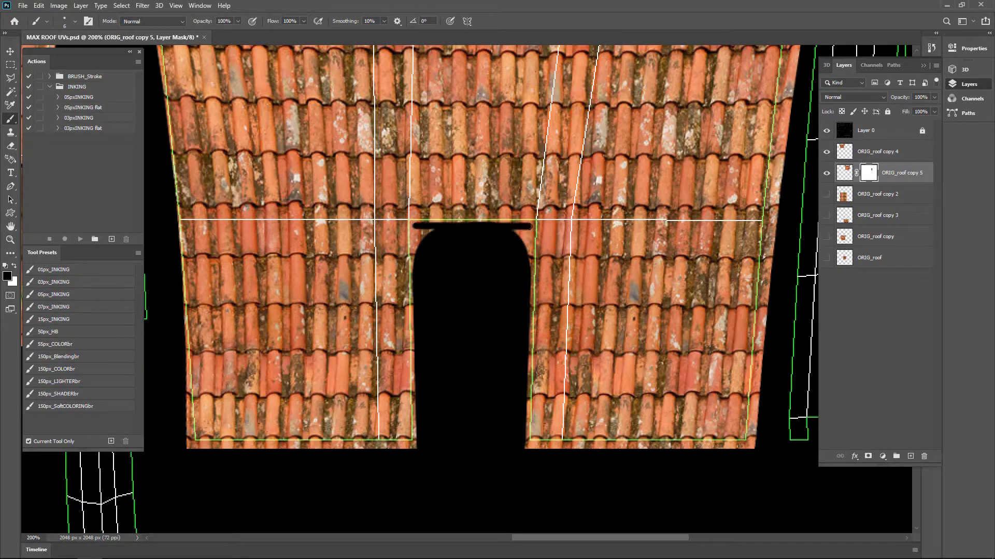
{"action": "left_click_drag", "start_coordinate": [528, 280], "coordinate": [514, 253]}
{"action": "left_click_drag", "start_coordinate": [424, 236], "coordinate": [421, 259]}
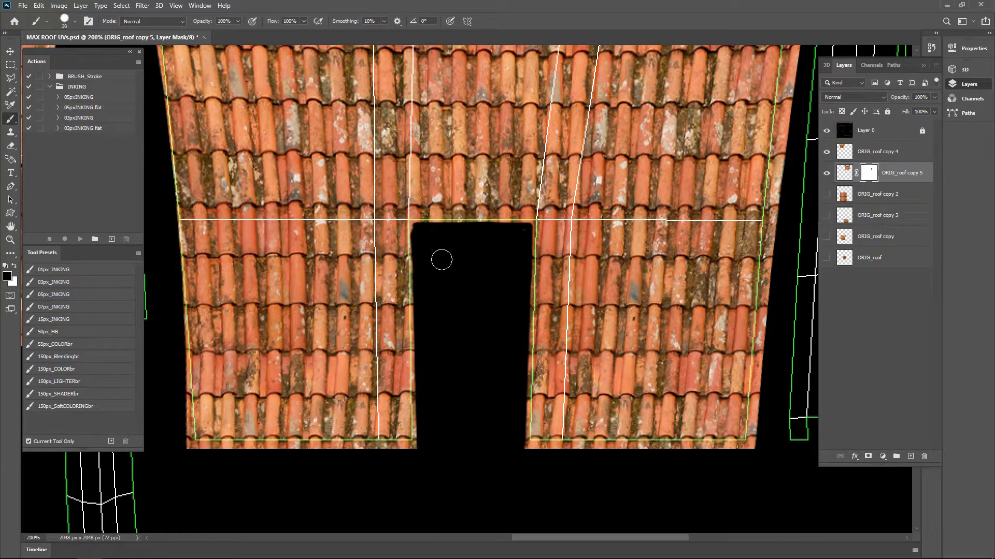
- Show ORIG_roof copy 3 and ORIG_roof copy, and mask out the rectangular notch in ORIG_roof copy's tiles
{"action": "key", "text": "v"}
{"action": "left_click", "coordinate": [464, 233], "text": "ctrl+alt"}
{"action": "left_click_drag", "start_coordinate": [464, 444], "coordinate": [464, 263]}
{"action": "left_click", "coordinate": [826, 216]}
{"action": "left_click", "coordinate": [826, 237]}
{"action": "left_click", "coordinate": [326, 230], "text": "ctrl"}
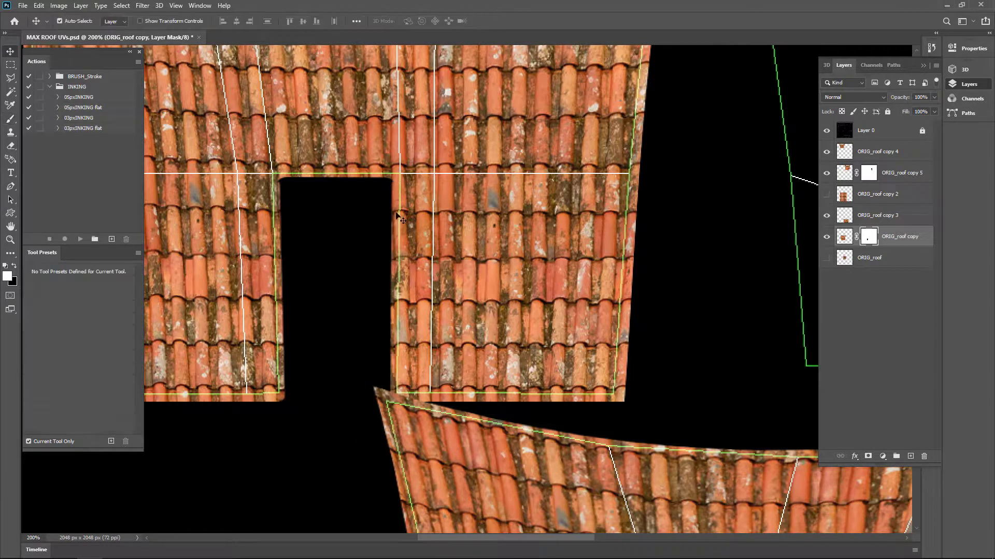
- Hide the UV layout layer, Layer 0, so only the fitted roof tiles are shown on the whole canvas
{"action": "key", "text": "ctrl+minus"}
{"action": "left_click", "coordinate": [827, 131]}
{"action": "key", "text": "ctrl+minus"}
{"action": "key", "text": "ctrl+minus"}
{"action": "key", "text": "ctrl+minus"}
- Save the texture as a JPEG over the existing MAX ROOF UVTexture file
{"action": "key", "text": "ctrl+shift+s"}
{"action": "left_click", "coordinate": [332, 240]}
{"action": "left_click", "coordinate": [269, 320]}
{"action": "left_click", "coordinate": [153, 78]}
{"action": "left_click", "coordinate": [399, 318]}
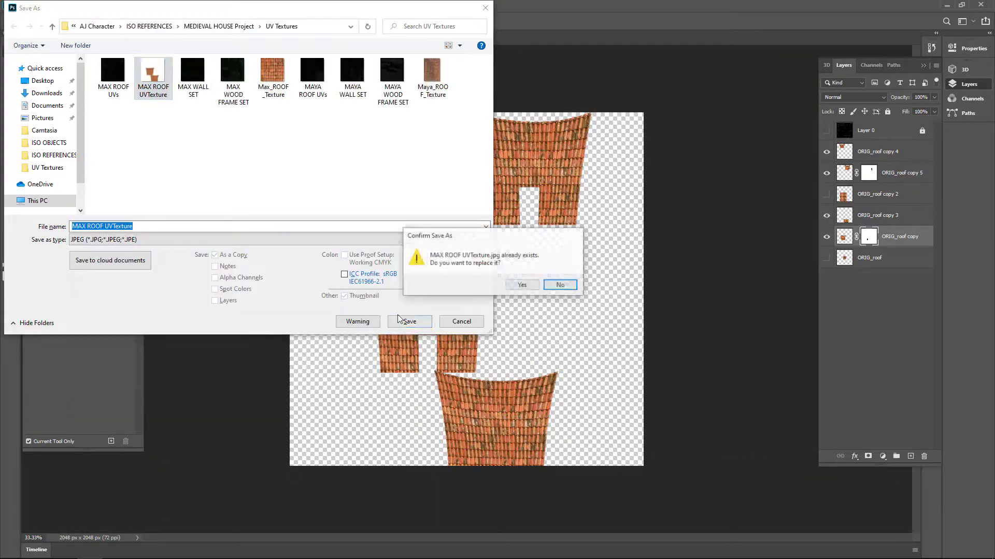
{"action": "left_click", "coordinate": [522, 285]}
- Duplicate ORIG_roof copy 2, show the UV layout again and hide the other tile layers
{"action": "left_click", "coordinate": [826, 194]}
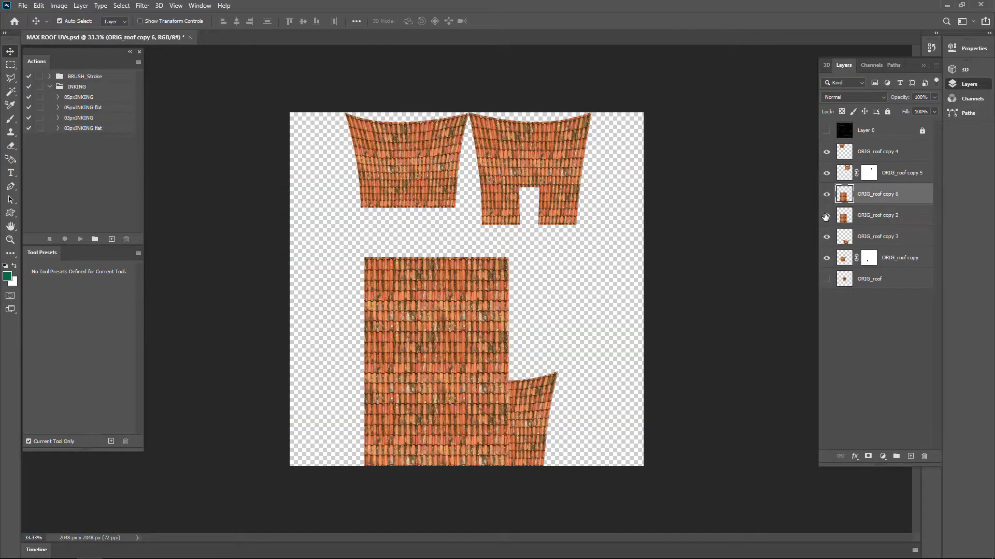
{"action": "left_click", "coordinate": [826, 130]}
{"action": "left_click_drag", "start_coordinate": [464, 324], "coordinate": [573, 307]}
{"action": "key", "text": "ctrl+plus"}
{"action": "key", "text": "ctrl+plus"}
{"action": "left_click_drag", "start_coordinate": [440, 199], "coordinate": [464, 222]}
{"action": "left_click_drag", "start_coordinate": [826, 151], "coordinate": [826, 173]}
{"action": "left_click_drag", "start_coordinate": [826, 216], "coordinate": [826, 237]}
- Position ORIG_roof copy 6 over the L-shaped shell at the right, aligned with the shell's upper-left corner
{"action": "left_click_drag", "start_coordinate": [491, 316], "coordinate": [497, 275]}
{"action": "left_click_drag", "start_coordinate": [351, 312], "coordinate": [349, 317]}
{"action": "key", "text": "ctrl+plus"}
{"action": "key", "text": "ctrl+plus"}
{"action": "left_click_drag", "start_coordinate": [229, 98], "coordinate": [352, 321]}
{"action": "key", "text": "ctrl+minus"}
{"action": "key", "text": "ctrl+minus"}
{"action": "key", "text": "ctrl+minus"}
{"action": "key", "text": "ctrl+t"}
{"action": "left_click_drag", "start_coordinate": [660, 510], "coordinate": [591, 469]}
{"action": "key", "text": "Escape"}
- Show ORIG_roof copy for reference and scale the ORIG_roof copy 6 block down proportionally so its tiles match in size
{"action": "left_click", "coordinate": [826, 237]}
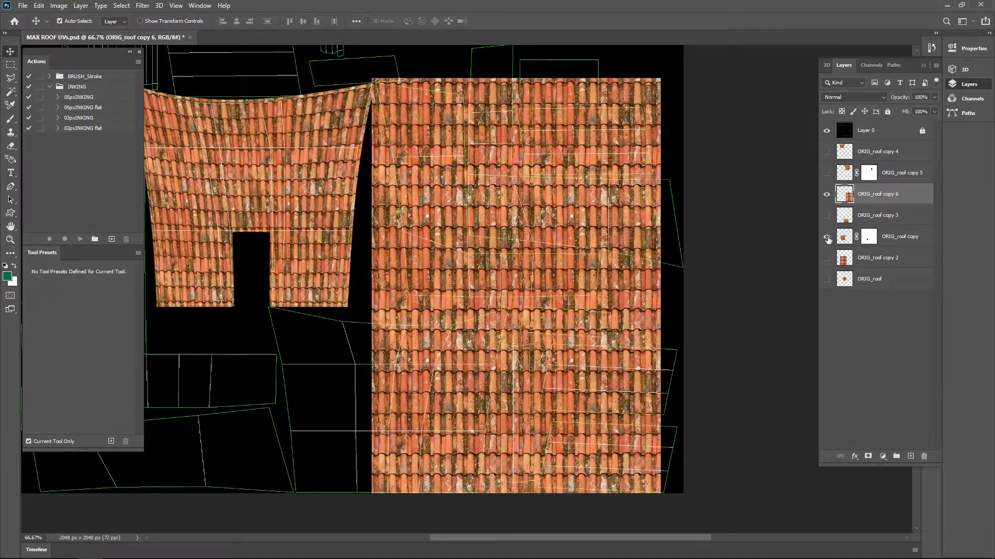
{"action": "left_click_drag", "start_coordinate": [676, 493], "coordinate": [648, 444]}
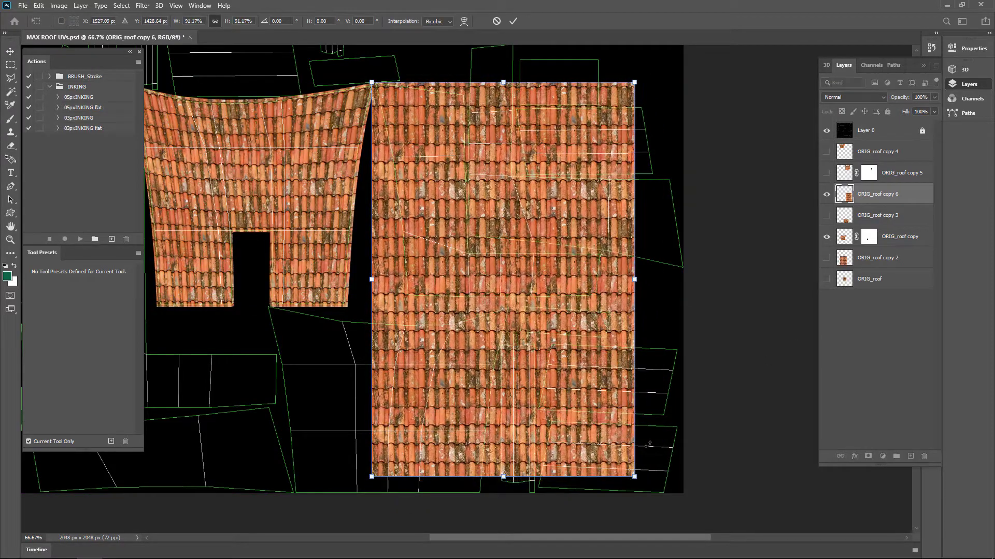
{"action": "left_click_drag", "start_coordinate": [635, 480], "coordinate": [635, 477]}
{"action": "scroll", "coordinate": [407, 94], "scroll_direction": "up", "scroll_amount": 2}
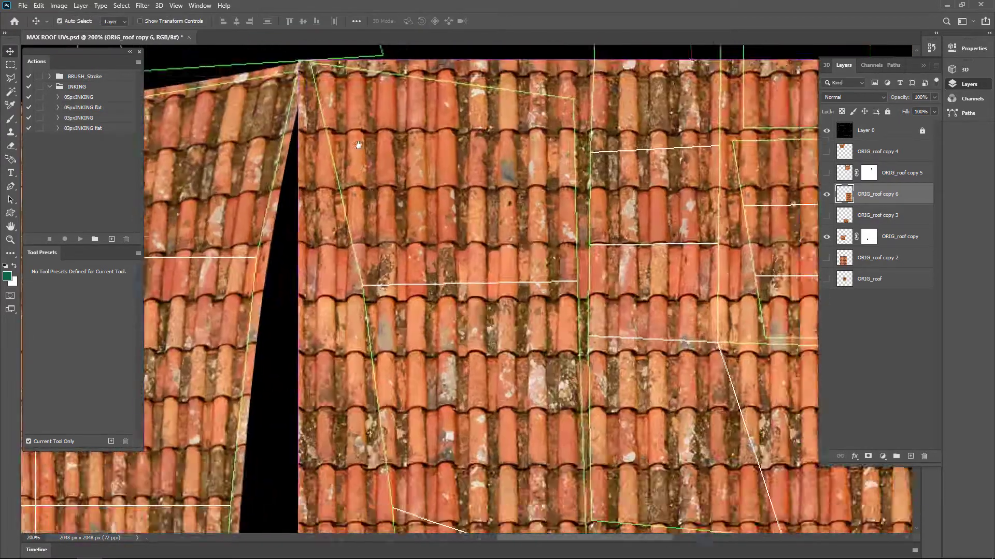
{"action": "scroll", "coordinate": [373, 73], "scroll_direction": "down", "scroll_amount": 1}
{"action": "key", "text": "ctrl+t"}
{"action": "left_click_drag", "start_coordinate": [390, 399], "coordinate": [367, 265]}
{"action": "key", "text": "Escape"}
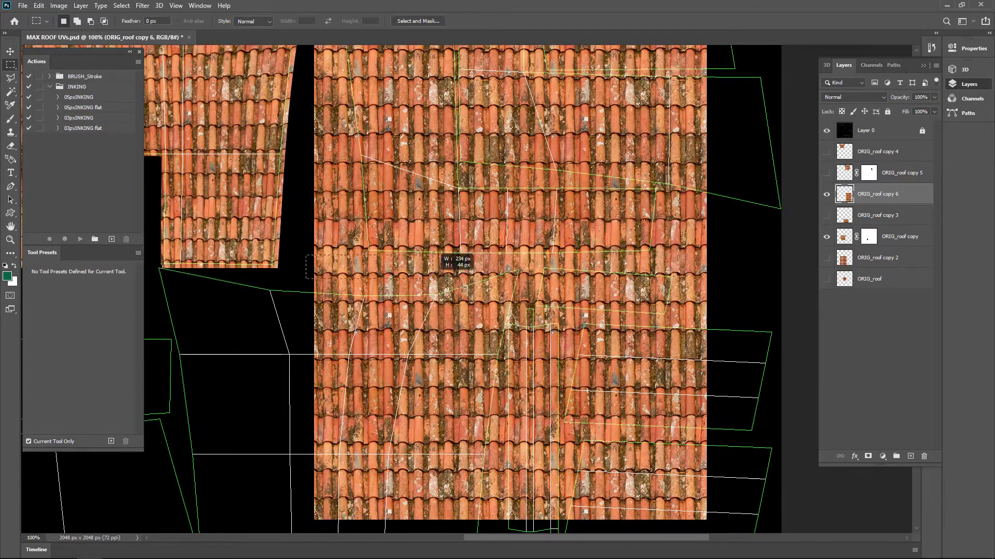
- Delete the part of the ORIG_roof copy 6 block that extends below the L-shaped shell and clear the selection
{"action": "left_click_drag", "start_coordinate": [462, 287], "coordinate": [730, 518]}
{"action": "key", "text": "Delete"}
{"action": "key", "text": "ctrl+d"}
- Taper the trimmed ORIG_roof copy 6 block toward its lower edge to match the L-shaped shell
{"action": "left_click_drag", "start_coordinate": [489, 235], "coordinate": [500, 375]}
{"action": "key", "text": "ctrl+equal"}
{"action": "left_click_drag", "start_coordinate": [184, 439], "coordinate": [285, 437]}
{"action": "left_click_drag", "start_coordinate": [629, 285], "coordinate": [363, 278]}
{"action": "left_click_drag", "start_coordinate": [705, 431], "coordinate": [599, 430]}
{"action": "left_click_drag", "start_coordinate": [504, 345], "coordinate": [580, 407]}
{"action": "scroll", "coordinate": [581, 407], "scroll_direction": "down", "scroll_amount": 1}
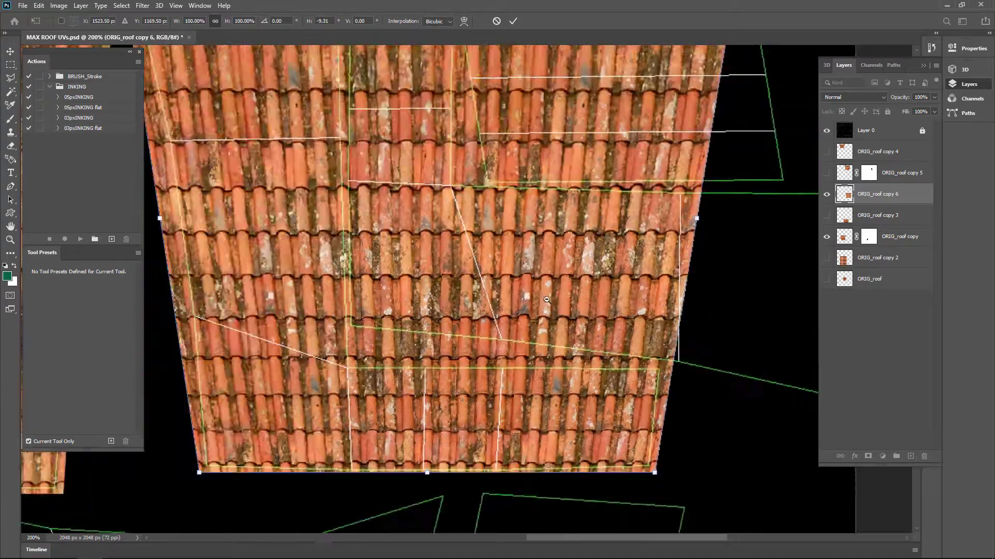
{"action": "left_click_drag", "start_coordinate": [681, 126], "coordinate": [669, 126]}
- Start warping the ORIG_roof copy 6 block and bend its upper edge down to follow the L-shaped shell
{"action": "right_click", "coordinate": [481, 200]}
{"action": "left_click", "coordinate": [503, 282]}
{"action": "scroll", "coordinate": [343, 290], "scroll_direction": "up", "scroll_amount": 1}
{"action": "key", "text": "Tab"}
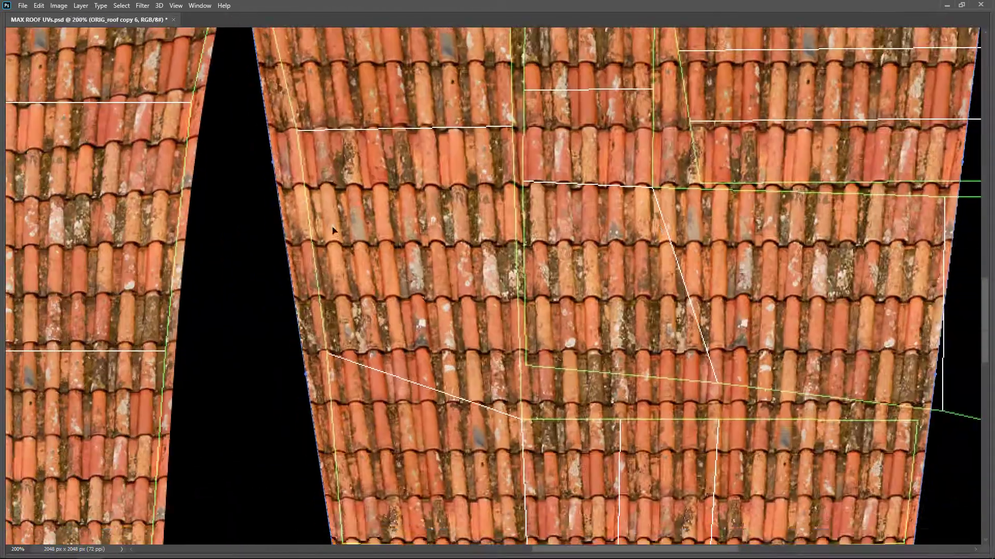
{"action": "left_click_drag", "start_coordinate": [333, 228], "coordinate": [256, 395]}
{"action": "left_click_drag", "start_coordinate": [890, 78], "coordinate": [889, 97]}
{"action": "left_click_drag", "start_coordinate": [435, 76], "coordinate": [434, 116]}
- Warp the block's corners, sides and lower edge to hug the L-shaped shell's outline and apply the transform
{"action": "scroll", "coordinate": [295, 114], "scroll_direction": "down", "scroll_amount": 1}
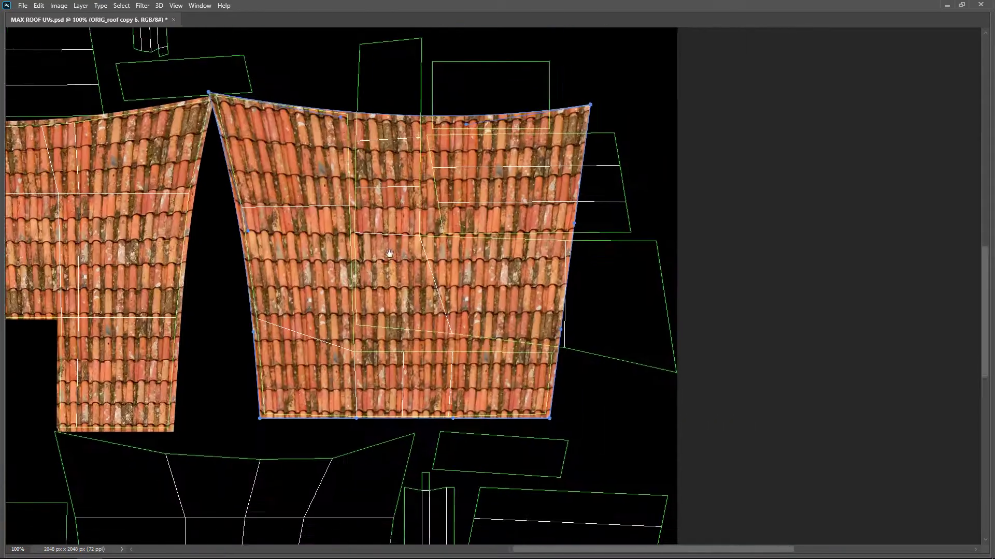
{"action": "scroll", "coordinate": [323, 258], "scroll_direction": "up", "scroll_amount": 1}
{"action": "left_click_drag", "start_coordinate": [323, 257], "coordinate": [328, 398]}
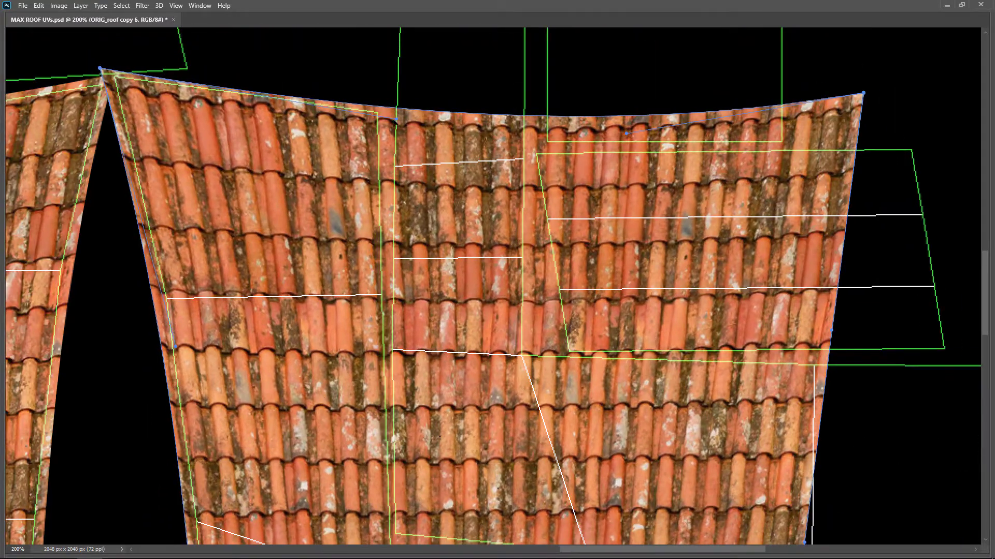
{"action": "scroll", "coordinate": [362, 363], "scroll_direction": "down", "scroll_amount": 1}
{"action": "scroll", "coordinate": [425, 340], "scroll_direction": "up", "scroll_amount": 1}
{"action": "left_click_drag", "start_coordinate": [424, 340], "coordinate": [420, 366]}
{"action": "left_click_drag", "start_coordinate": [687, 268], "coordinate": [678, 328]}
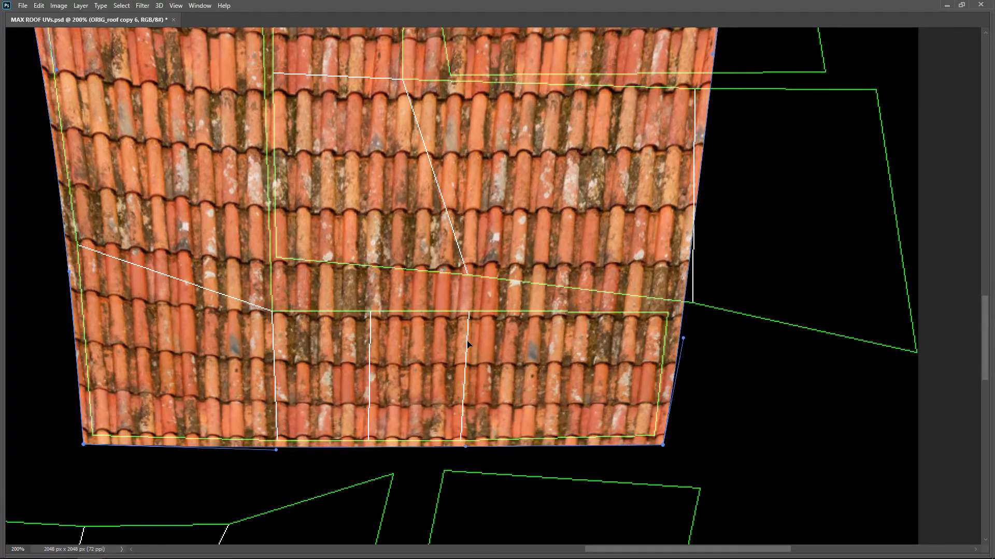
{"action": "scroll", "coordinate": [339, 391], "scroll_direction": "down", "scroll_amount": 1}
{"action": "key", "text": "Return"}
{"action": "key", "text": "Tab"}
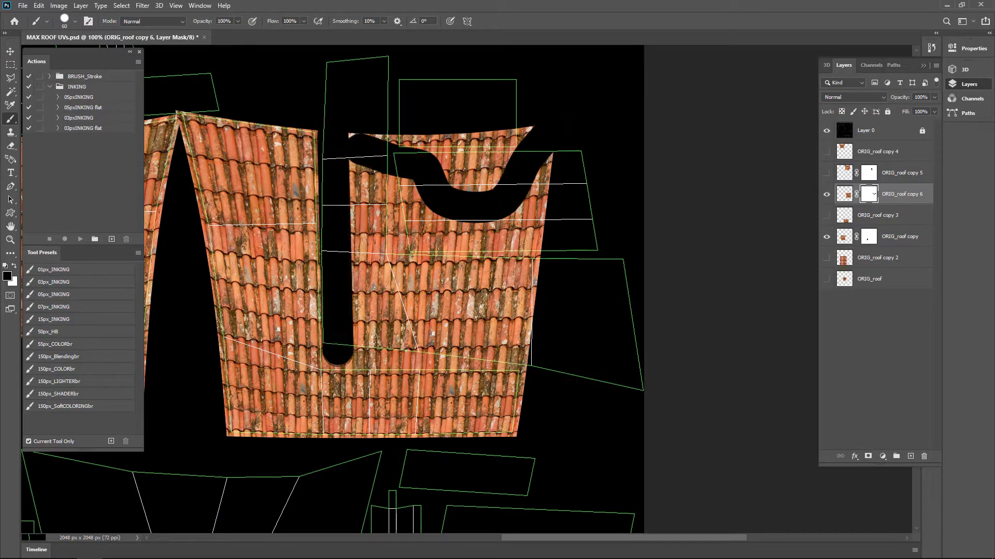
- Mask out the tiles of ORIG_roof copy 6 that lie outside the L-shaped UV shell using a black brush
{"action": "scroll", "coordinate": [331, 362], "scroll_direction": "up", "scroll_amount": 2}
{"action": "key", "text": "bracketright"}
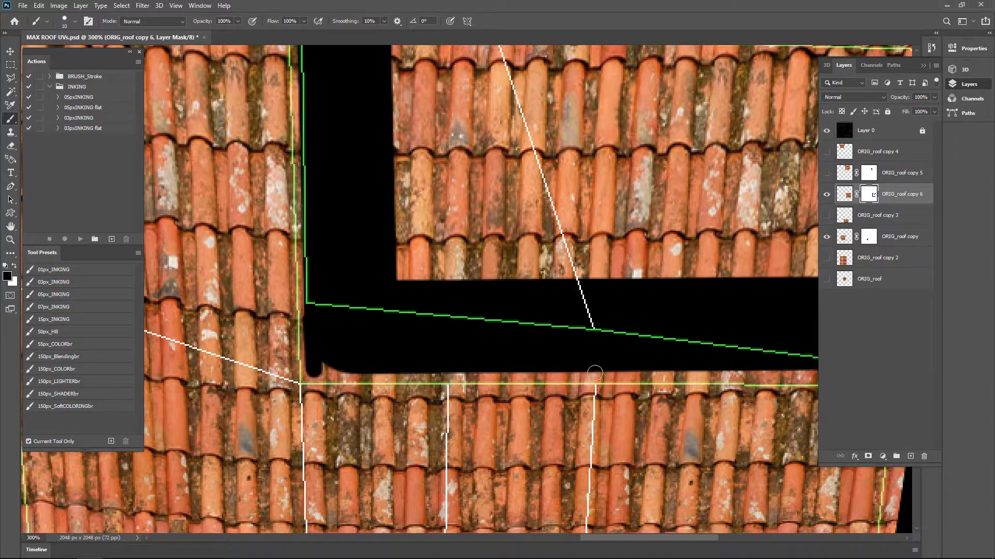
{"action": "scroll", "coordinate": [594, 373], "scroll_direction": "down", "scroll_amount": 3}
{"action": "key", "text": "bracketright"}
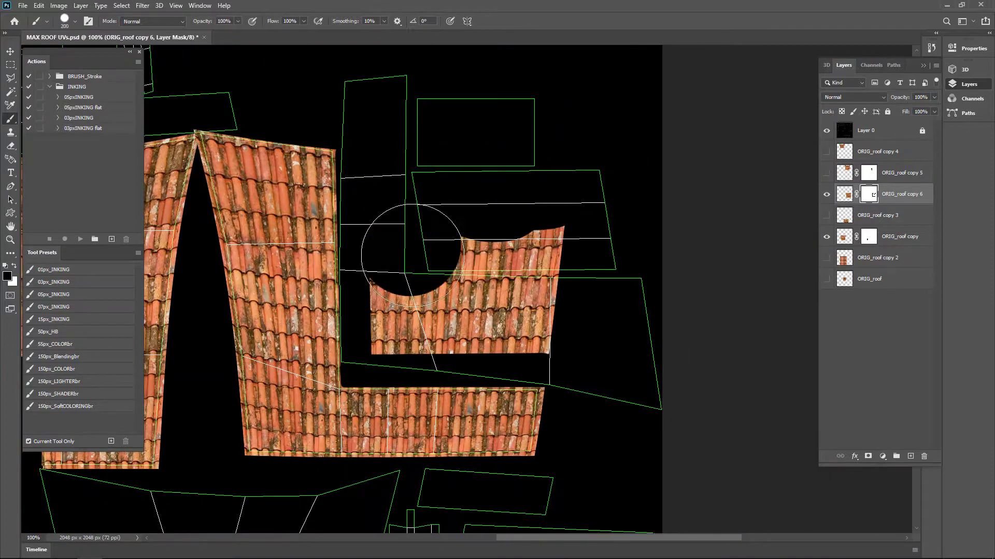
{"action": "left_click_drag", "start_coordinate": [412, 255], "coordinate": [542, 247]}
{"action": "scroll", "coordinate": [447, 218], "scroll_direction": "down", "scroll_amount": 1}
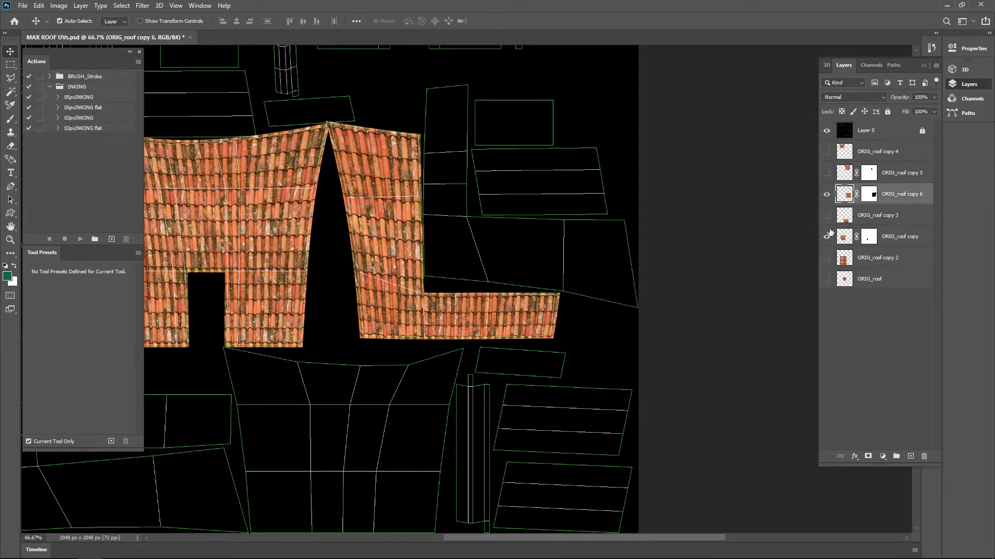
- Duplicate the L-shaped tile piece, then flip and rotate it 90° to match the neighbouring L-shaped shell
{"action": "right_click", "coordinate": [442, 232]}
{"action": "left_click", "coordinate": [474, 408]}
{"action": "left_click_drag", "start_coordinate": [518, 228], "coordinate": [547, 156]}
{"action": "right_click", "coordinate": [561, 137]}
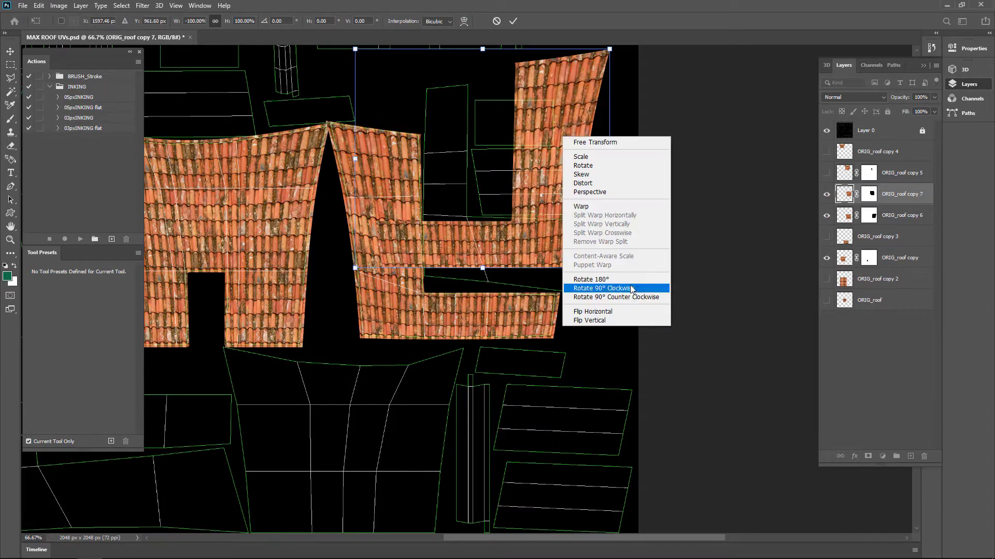
{"action": "left_click", "coordinate": [624, 321]}
{"action": "left_click_drag", "start_coordinate": [629, 73], "coordinate": [578, 312]}
{"action": "right_click", "coordinate": [528, 226]}
{"action": "left_click", "coordinate": [556, 403]}
- Align and resize the rotated ORIG_roof copy 7 piece so its narrow leg covers the neighbouring L-shaped shell
{"action": "scroll", "coordinate": [525, 238], "scroll_direction": "up", "scroll_amount": 2}
{"action": "left_click_drag", "start_coordinate": [473, 205], "coordinate": [668, 468]}
{"action": "key", "text": "Tab"}
{"action": "key", "text": "Left"}
{"action": "key", "text": "Down"}
{"action": "key", "text": "Up"}
{"action": "left_click_drag", "start_coordinate": [340, 272], "coordinate": [343, 272]}
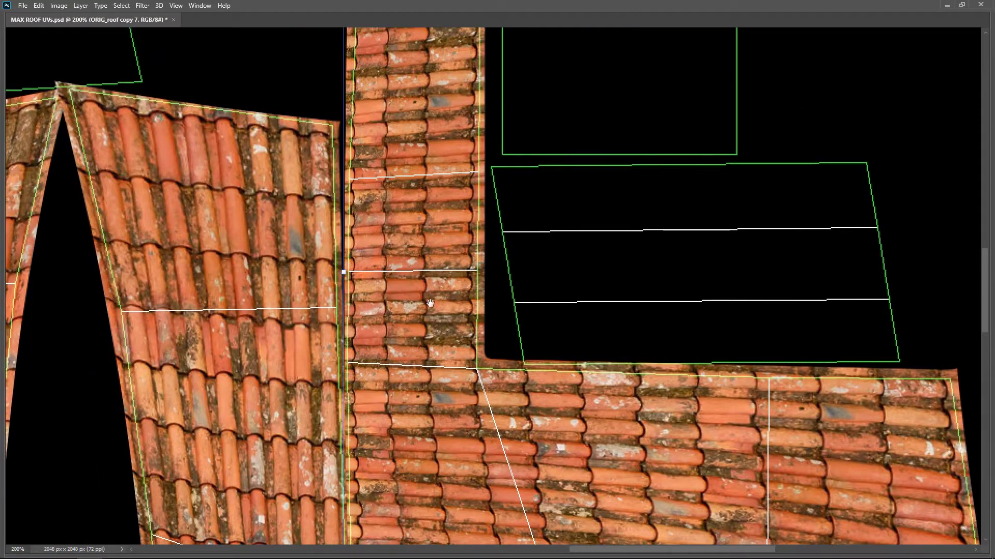
{"action": "left_click_drag", "start_coordinate": [431, 304], "coordinate": [334, 232]}
{"action": "left_click_drag", "start_coordinate": [428, 33], "coordinate": [411, 241]}
- Warp the rotated tile piece's edges and corners to follow the neighbouring L-shaped shell and apply the transform
{"action": "right_click", "coordinate": [332, 153]}
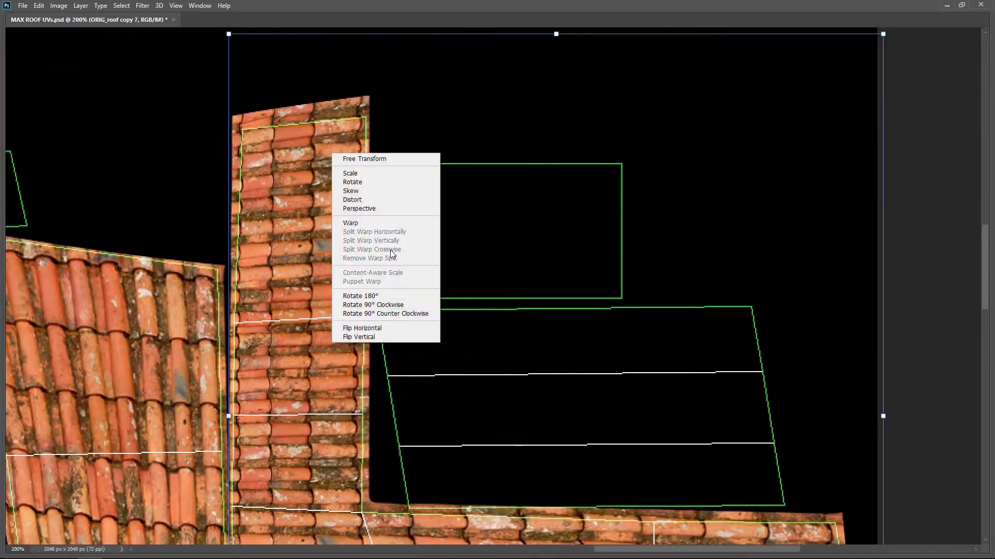
{"action": "left_click", "coordinate": [350, 223]}
{"action": "left_click_drag", "start_coordinate": [357, 223], "coordinate": [361, 269]}
{"action": "left_click_drag", "start_coordinate": [363, 168], "coordinate": [366, 175]}
{"action": "left_click_drag", "start_coordinate": [233, 82], "coordinate": [234, 88]}
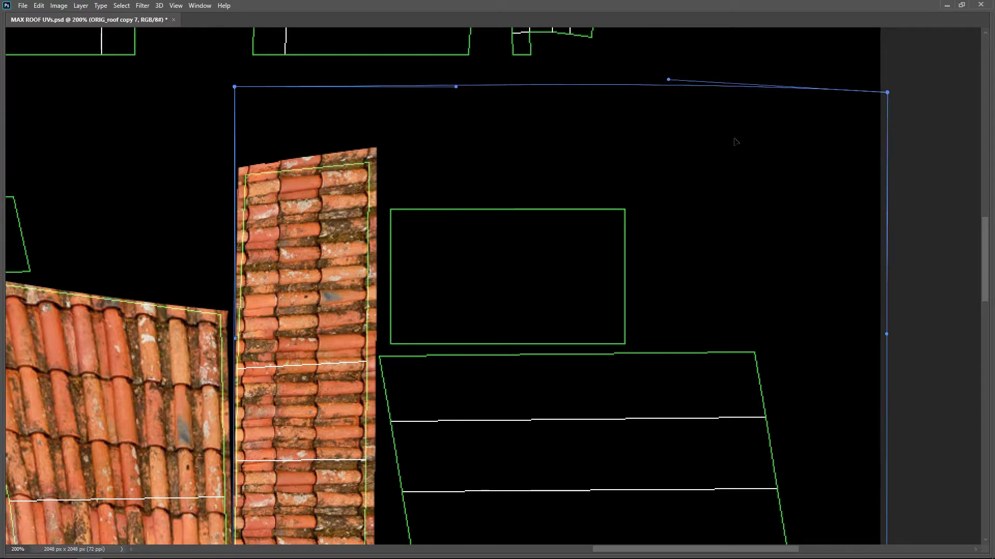
{"action": "left_click_drag", "start_coordinate": [481, 84], "coordinate": [478, 91]}
{"action": "left_click_drag", "start_coordinate": [560, 374], "coordinate": [478, 155]}
{"action": "left_click", "coordinate": [528, 309], "text": "alt"}
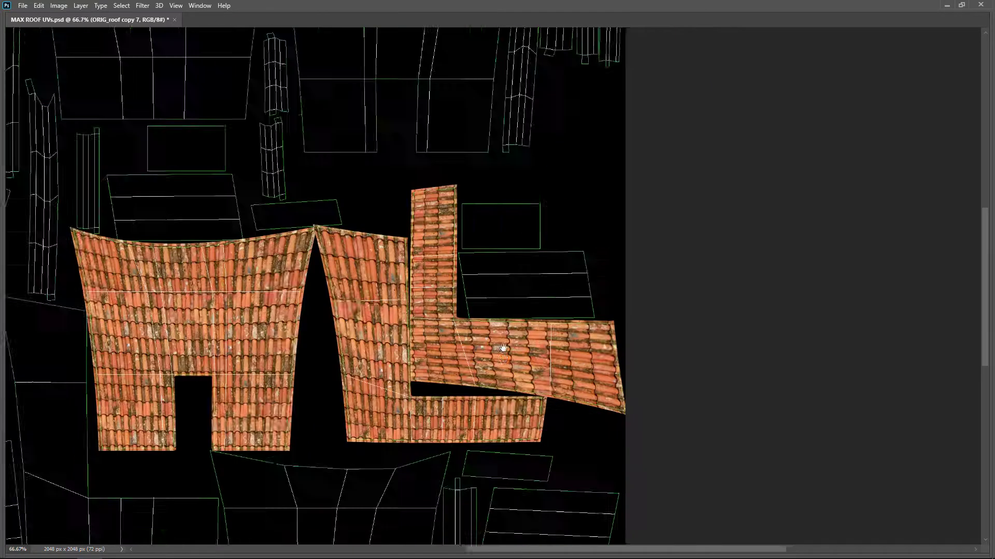
{"action": "left_click_drag", "start_coordinate": [502, 347], "coordinate": [594, 246]}
{"action": "left_click", "coordinate": [593, 246], "text": "alt"}
{"action": "key", "text": "Tab"}
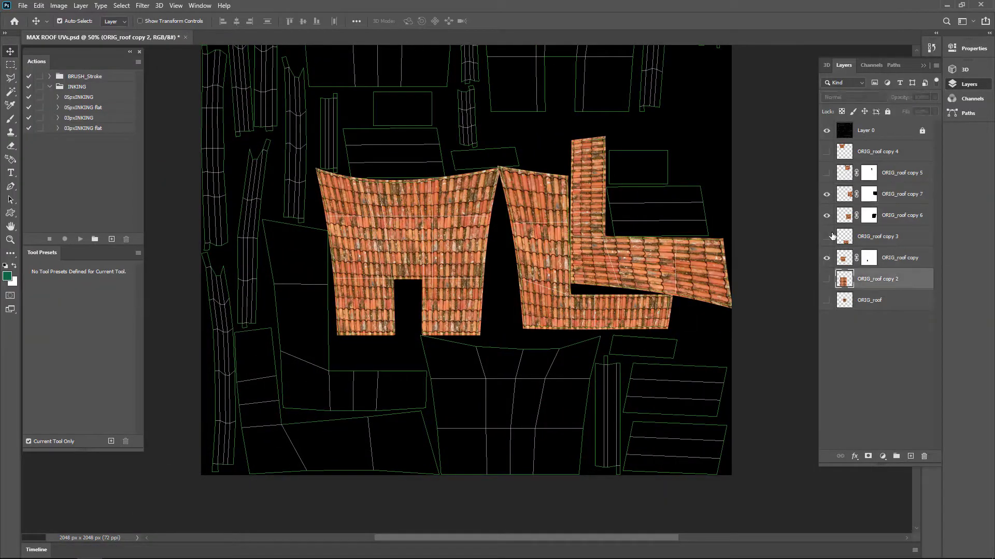
- Hide the fitted tile layers, show ORIG_roof copy 2 and duplicate it for the remaining shells
{"action": "left_click_drag", "start_coordinate": [826, 236], "coordinate": [827, 152]}
{"action": "left_click", "coordinate": [827, 279]}
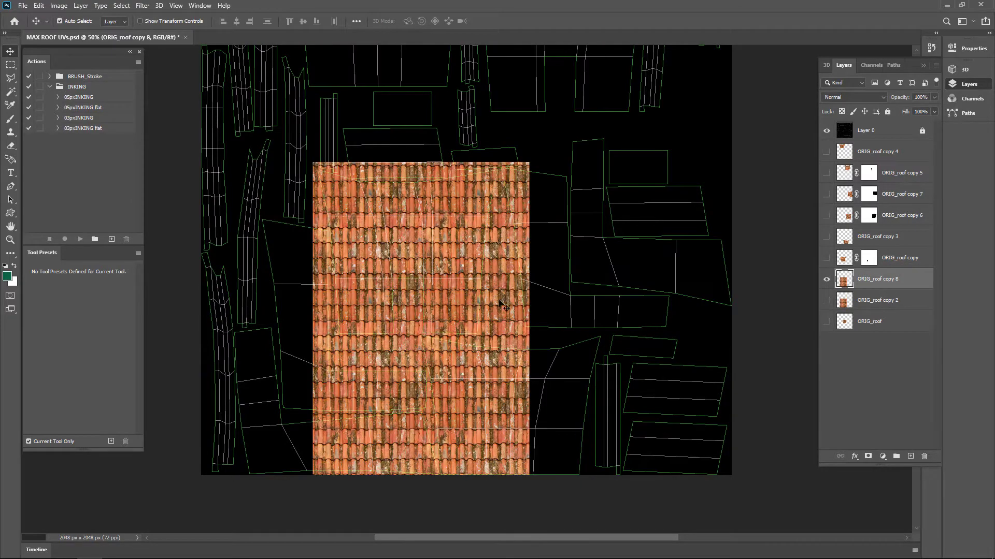
{"action": "left_click_drag", "start_coordinate": [503, 285], "coordinate": [449, 338]}
{"action": "left_click", "coordinate": [362, 363], "text": "ctrl"}
{"action": "left_click_drag", "start_coordinate": [362, 362], "coordinate": [342, 356]}
{"action": "key", "text": "ctrl+z"}
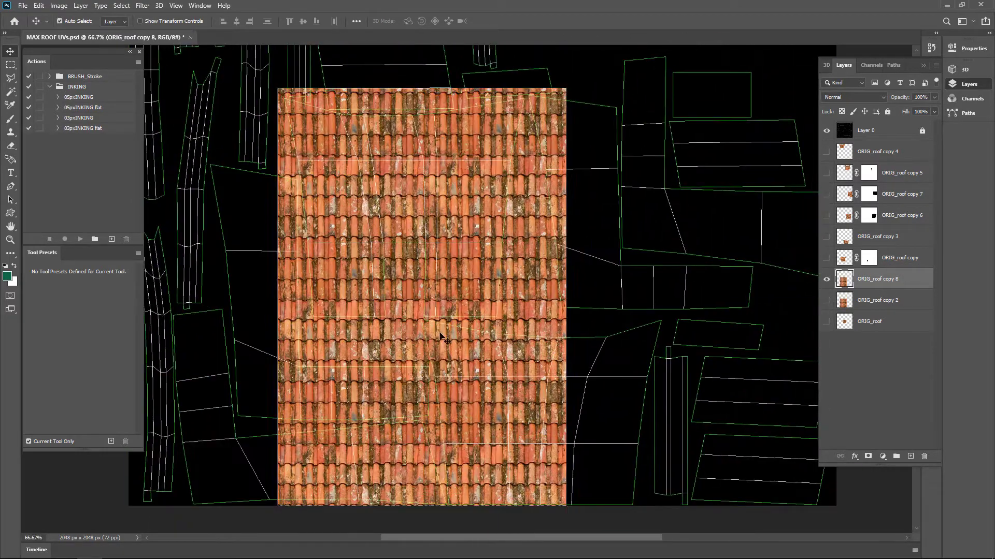
{"action": "key", "text": "ctrl+t"}
{"action": "left_click_drag", "start_coordinate": [488, 356], "coordinate": [412, 430]}
{"action": "left_click_drag", "start_coordinate": [412, 430], "coordinate": [432, 324]}
{"action": "key", "text": "Escape"}
- Show ORIG_roof copy as a size reference and move ORIG_roof copy 8 towards the lower-left L-shaped shell
{"action": "left_click", "coordinate": [826, 258]}
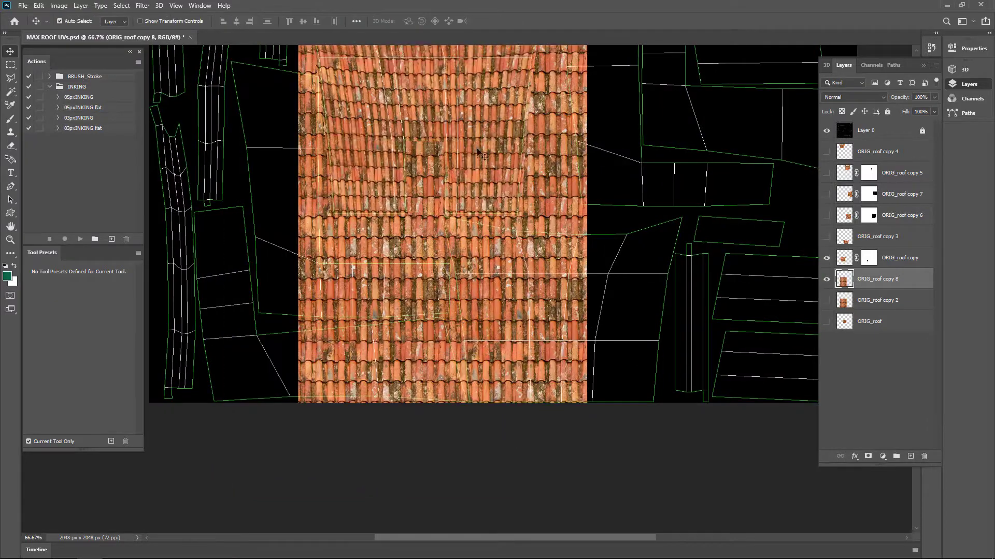
{"action": "left_click_drag", "start_coordinate": [575, 169], "coordinate": [492, 317]}
{"action": "left_click_drag", "start_coordinate": [492, 317], "coordinate": [638, 241]}
{"action": "left_click_drag", "start_coordinate": [637, 240], "coordinate": [632, 240]}
- Scale ORIG_roof copy 8 to match the reference tiles, nudge it over the L-shaped shell and apply the transform
{"action": "key", "text": "ctrl+t"}
{"action": "left_click_drag", "start_coordinate": [492, 355], "coordinate": [445, 264]}
{"action": "left_click", "coordinate": [409, 409], "text": "ctrl"}
{"action": "left_click_drag", "start_coordinate": [627, 481], "coordinate": [609, 477]}
{"action": "left_click_drag", "start_coordinate": [297, 80], "coordinate": [425, 307]}
{"action": "key", "text": "Up"}
{"action": "key", "text": "Up"}
{"action": "key", "text": "Up"}
{"action": "key", "text": "Up"}
{"action": "key", "text": "Up"}
{"action": "key", "text": "Up"}
{"action": "key", "text": "Up"}
{"action": "key", "text": "Return"}
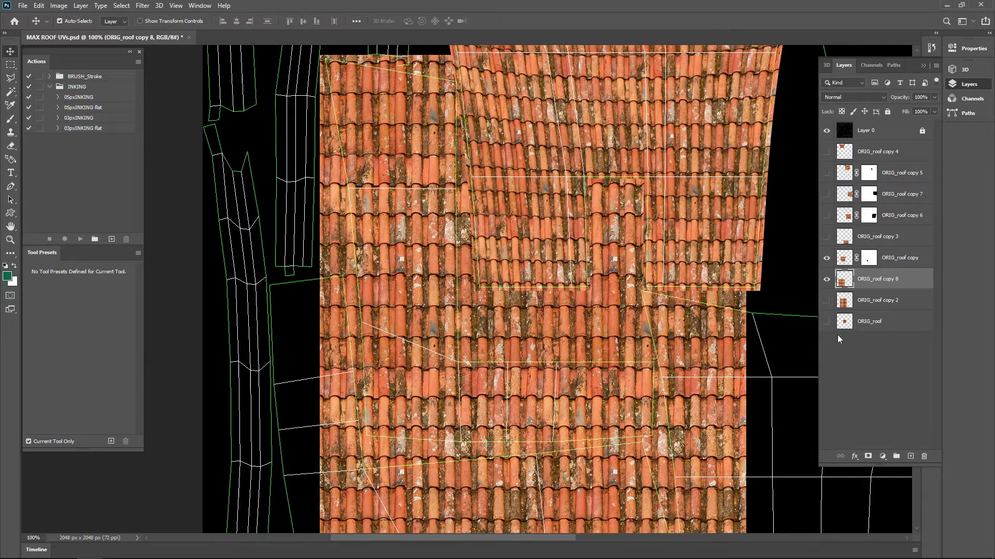
- Hide ORIG_roof copy and remove the tile rows of ORIG_roof copy 8 that extend below the L-shaped shell
{"action": "left_click_drag", "start_coordinate": [616, 414], "coordinate": [536, 363]}
{"action": "left_click", "coordinate": [537, 367], "text": "alt"}
{"action": "left_click", "coordinate": [826, 259]}
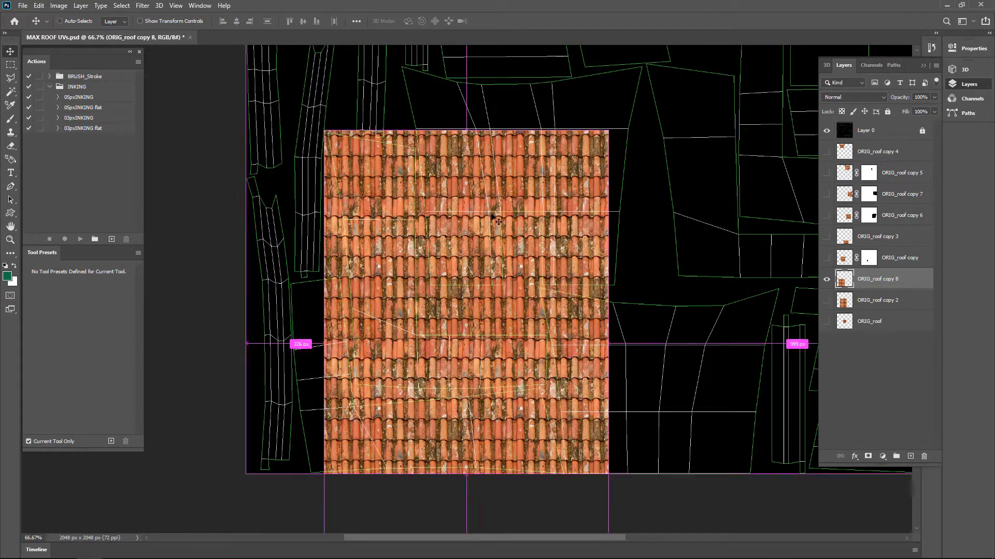
{"action": "left_click_drag", "start_coordinate": [587, 482], "coordinate": [743, 533]}
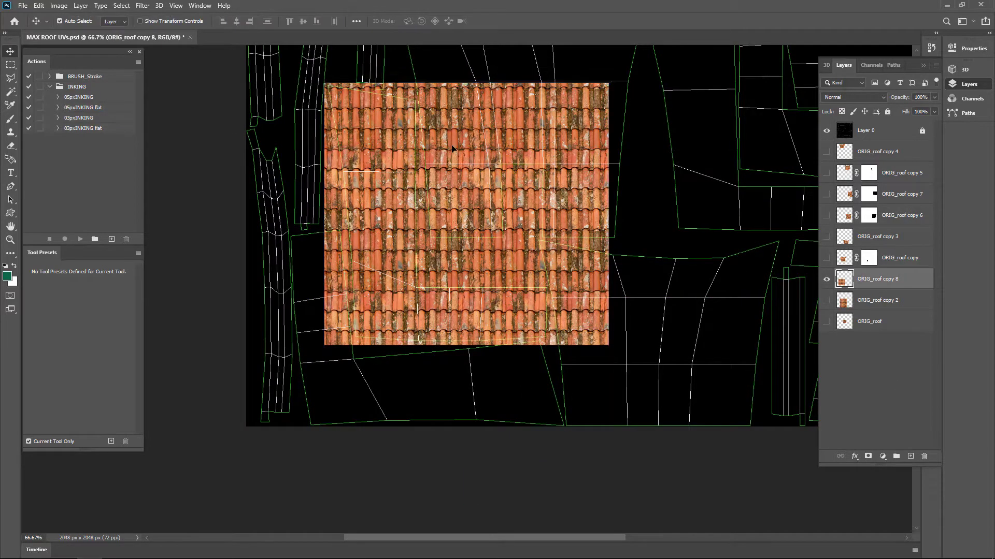
{"action": "left_click_drag", "start_coordinate": [451, 149], "coordinate": [462, 72]}
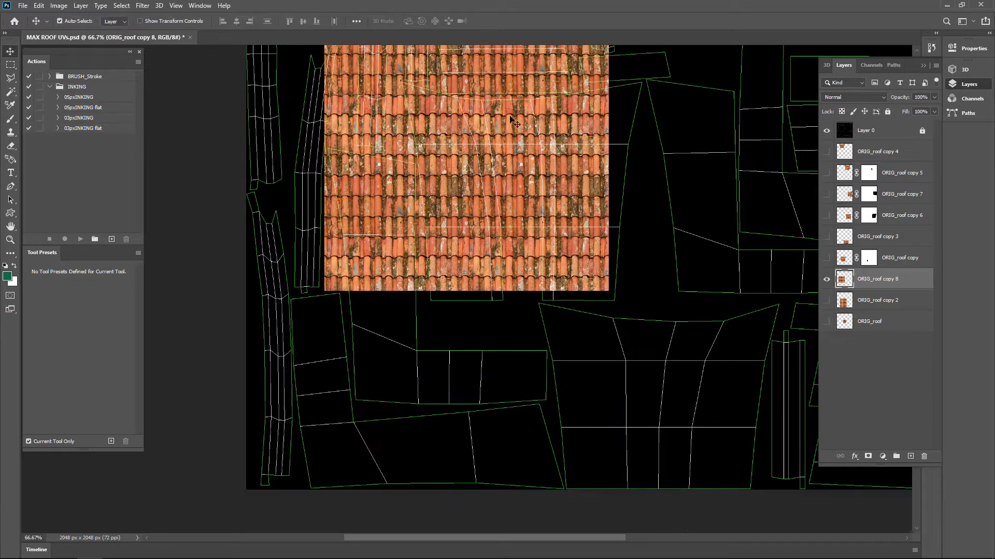
{"action": "left_click_drag", "start_coordinate": [510, 119], "coordinate": [510, 237]}
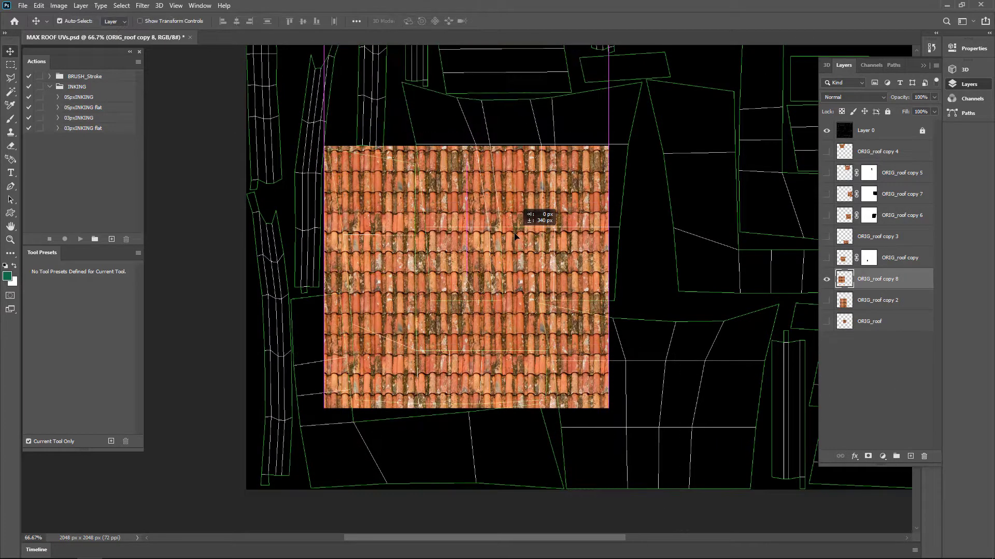
- Distort the corners of ORIG_roof copy 8 to the L-shaped shell's slanted outline and switch the transform to Warp
{"action": "scroll", "coordinate": [439, 397], "scroll_direction": "up", "scroll_amount": 2}
{"action": "scroll", "coordinate": [473, 287], "scroll_direction": "down", "scroll_amount": 1}
{"action": "left_click_drag", "start_coordinate": [472, 288], "coordinate": [466, 320]}
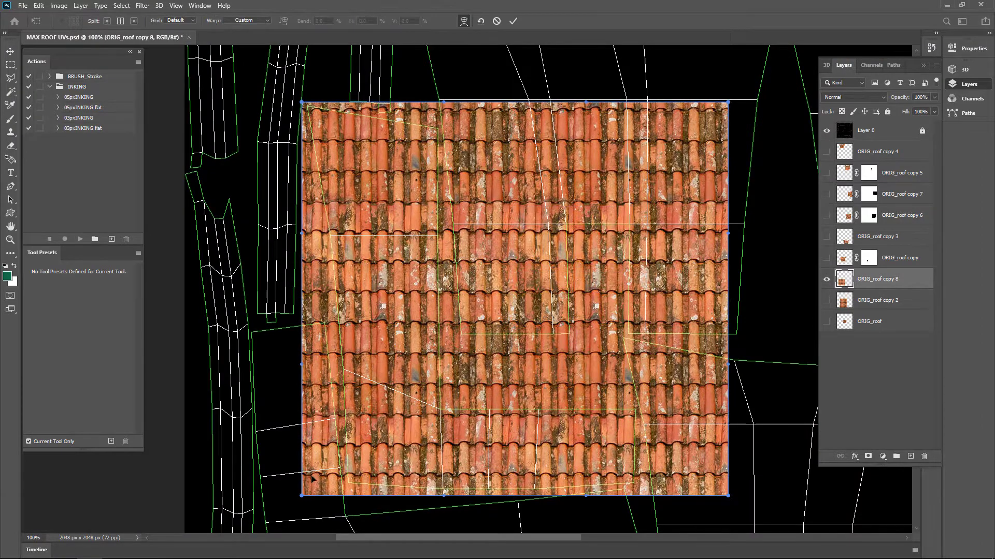
{"action": "left_click_drag", "start_coordinate": [301, 496], "coordinate": [344, 497]}
{"action": "mouse_move", "coordinate": [685, 497]}
{"action": "left_mouse_down"}
{"action": "mouse_move", "coordinate": [674, 498]}
{"action": "mouse_move", "coordinate": [693, 498]}
{"action": "left_mouse_up"}
{"action": "left_click_drag", "start_coordinate": [727, 103], "coordinate": [723, 181]}
{"action": "right_click", "coordinate": [516, 281]}
{"action": "left_click", "coordinate": [539, 361]}
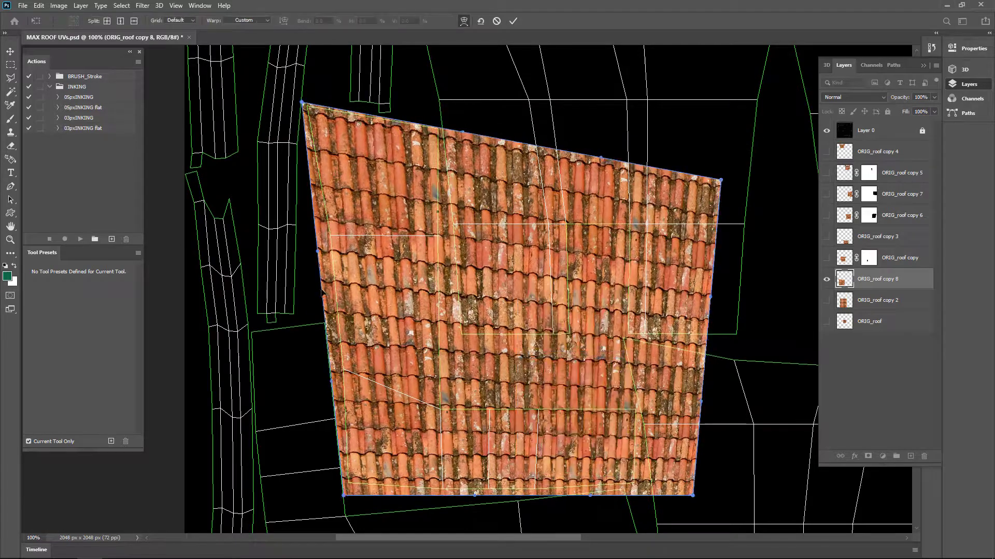
- Warp the left, top and bottom edges of ORIG_roof copy 8 to follow the L-shaped shell's outline
{"action": "left_click_drag", "start_coordinate": [328, 251], "coordinate": [321, 250]}
{"action": "left_click_drag", "start_coordinate": [463, 132], "coordinate": [477, 135]}
{"action": "left_click_drag", "start_coordinate": [461, 296], "coordinate": [454, 294]}
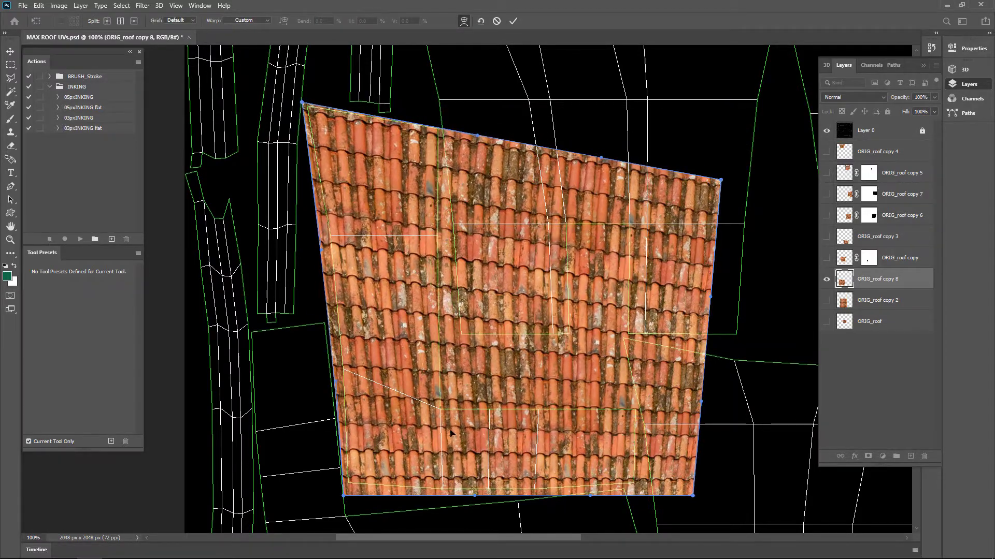
{"action": "left_click_drag", "start_coordinate": [344, 496], "coordinate": [344, 499]}
{"action": "left_click_drag", "start_coordinate": [531, 459], "coordinate": [531, 468]}
{"action": "left_click_drag", "start_coordinate": [692, 496], "coordinate": [691, 489]}
{"action": "left_click_drag", "start_coordinate": [589, 502], "coordinate": [590, 507]}
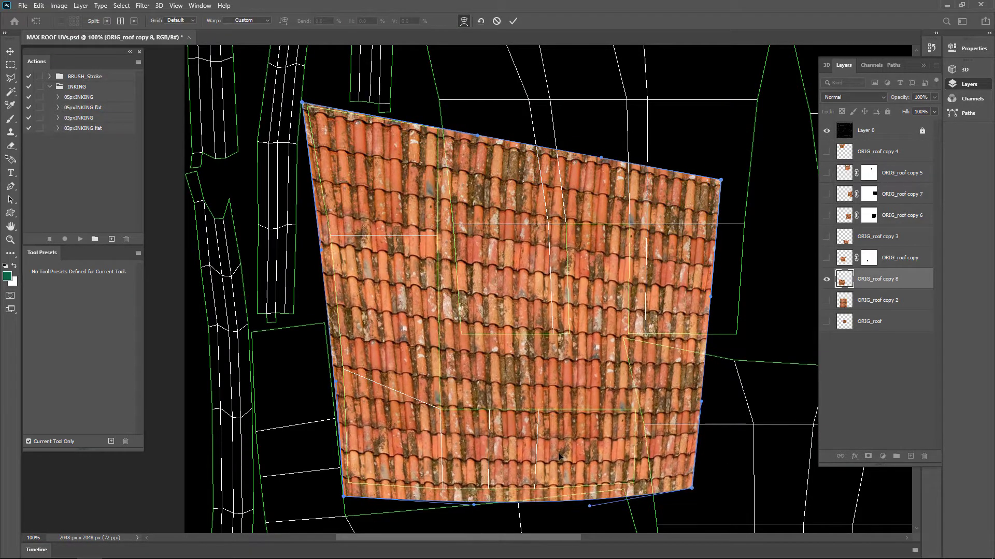
- Refine the warp of ORIG_roof copy 8 at its upper-right and lower-left corners and through the middle tile rows
{"action": "left_click_drag", "start_coordinate": [656, 395], "coordinate": [655, 397]}
{"action": "left_click_drag", "start_coordinate": [721, 180], "coordinate": [715, 181]}
{"action": "left_click_drag", "start_coordinate": [483, 362], "coordinate": [478, 362]}
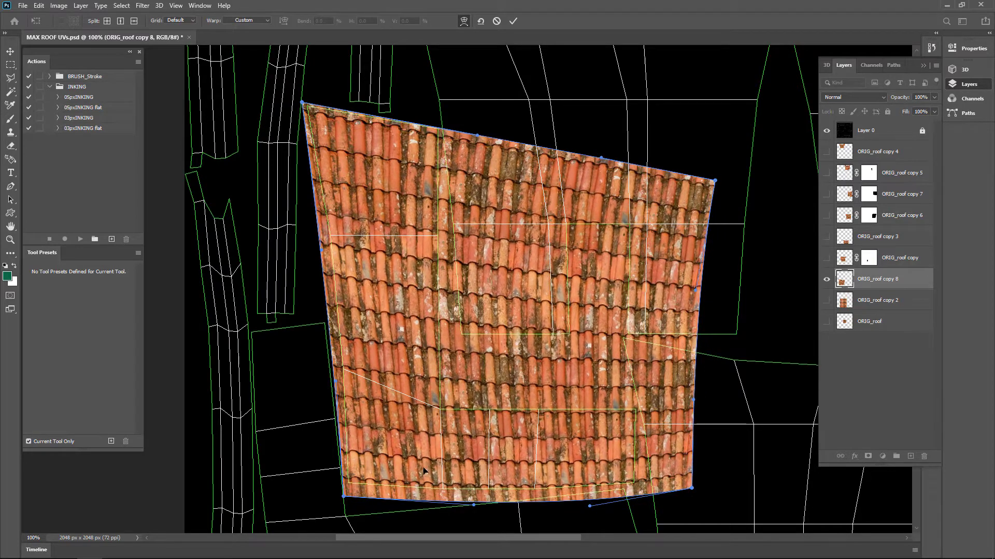
{"action": "left_click_drag", "start_coordinate": [344, 496], "coordinate": [341, 497]}
{"action": "left_click_drag", "start_coordinate": [476, 368], "coordinate": [481, 365]}
{"action": "left_click_drag", "start_coordinate": [399, 271], "coordinate": [409, 265]}
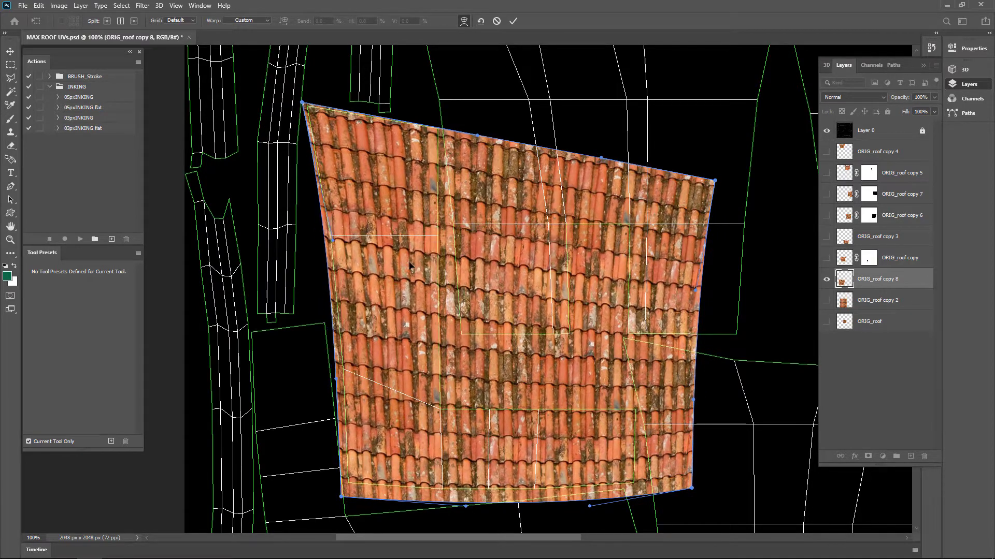
{"action": "mouse_move", "coordinate": [494, 130]}
{"action": "left_mouse_down"}
{"action": "mouse_move", "coordinate": [495, 345]}
{"action": "mouse_move", "coordinate": [549, 196]}
{"action": "left_mouse_up"}
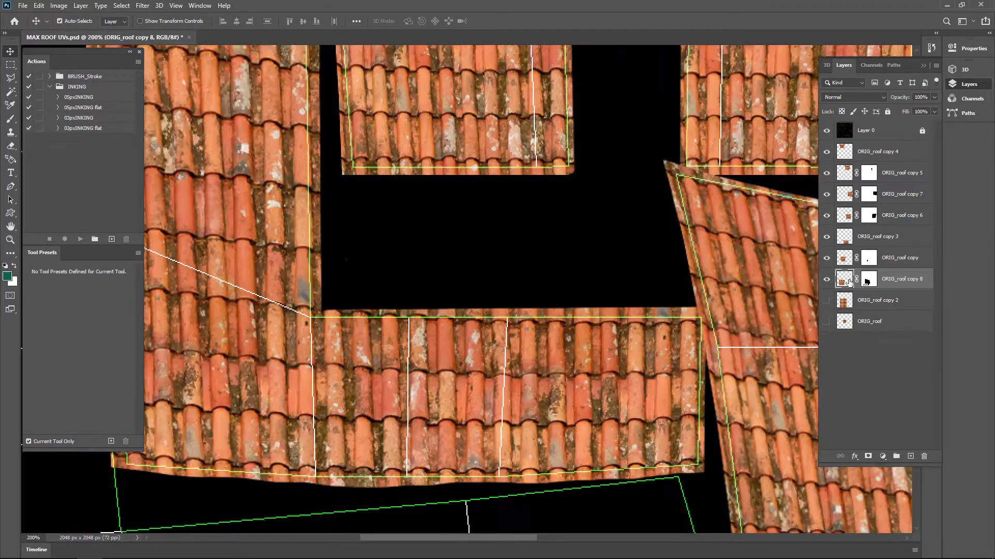
- Adjust the warp of the masked ORIG_roof copy 8 along the shell's horizontal arm and apply it
{"action": "right_click", "coordinate": [443, 269]}
{"action": "left_click", "coordinate": [510, 409]}
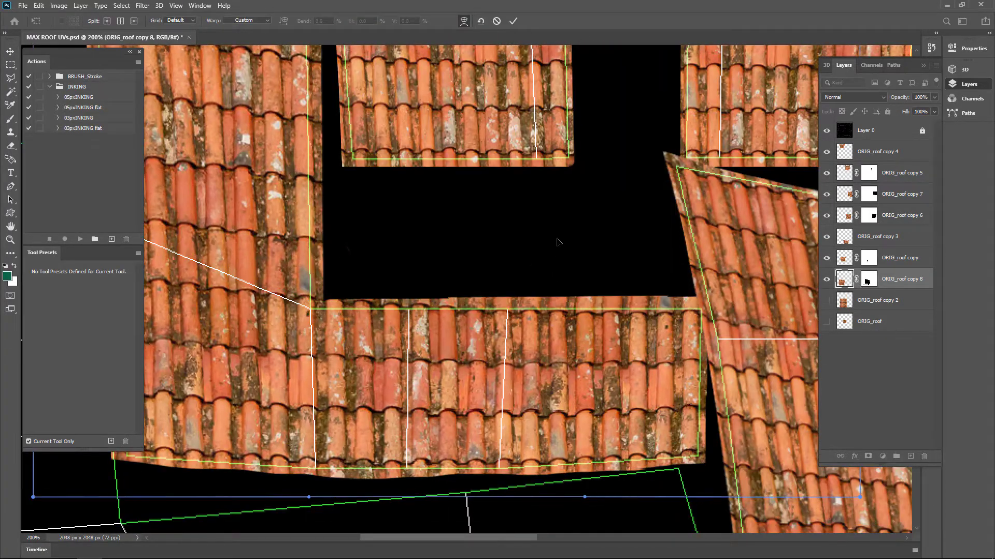
{"action": "key", "text": "Return"}
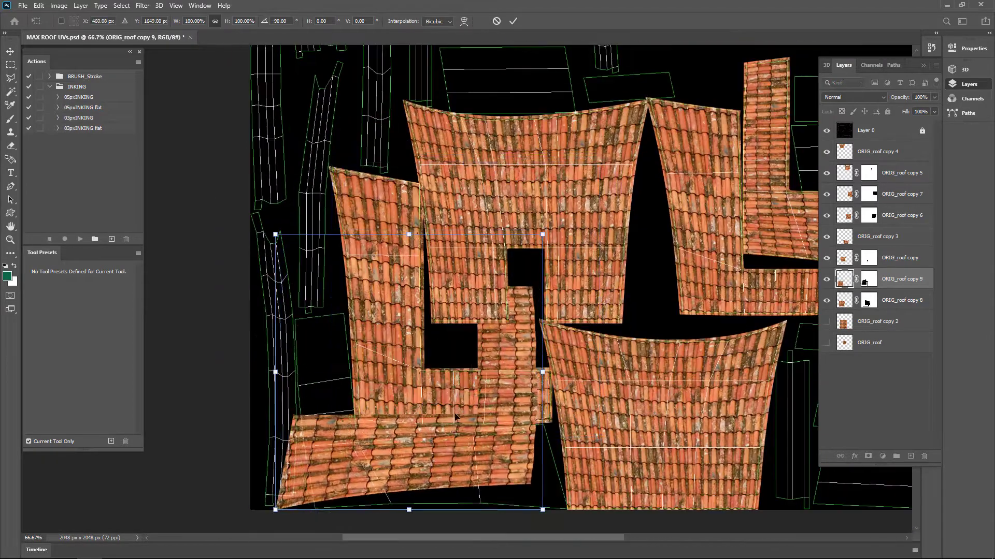
- Rotate the flipped ORIG_roof copy 9 to about -98.5° and fit it over the L-shaped shell at the map's lower-left corner
{"action": "left_click_drag", "start_coordinate": [600, 337], "coordinate": [605, 390]}
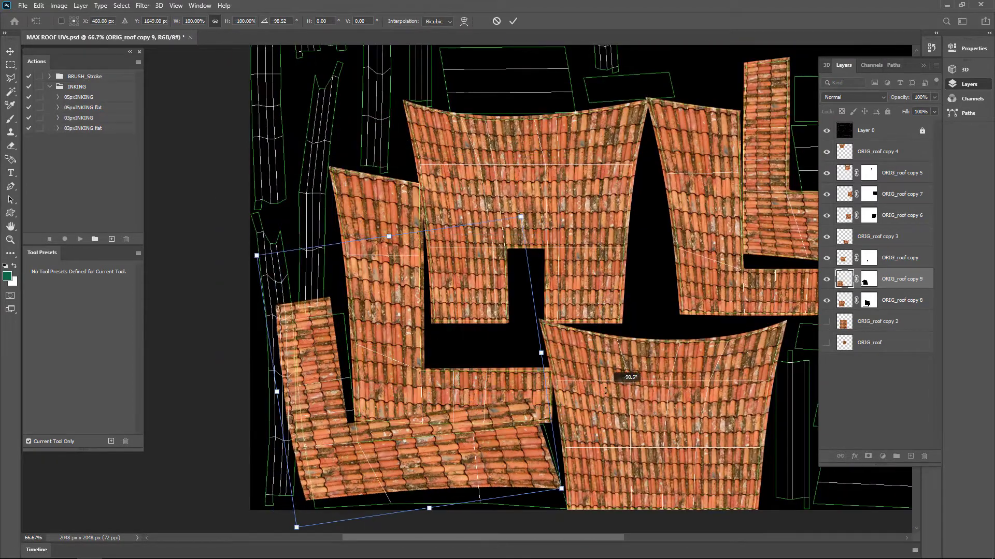
{"action": "scroll", "coordinate": [491, 446], "scroll_direction": "up", "scroll_amount": 2}
{"action": "left_click_drag", "start_coordinate": [480, 434], "coordinate": [355, 304]}
{"action": "left_click_drag", "start_coordinate": [633, 366], "coordinate": [628, 381]}
{"action": "left_click_drag", "start_coordinate": [482, 384], "coordinate": [496, 390]}
{"action": "left_click_drag", "start_coordinate": [207, 410], "coordinate": [645, 366]}
{"action": "scroll", "coordinate": [395, 367], "scroll_direction": "down", "scroll_amount": 1}
{"action": "left_click_drag", "start_coordinate": [319, 462], "coordinate": [317, 447]}
{"action": "left_click_drag", "start_coordinate": [300, 244], "coordinate": [298, 246]}
- Warp ORIG_roof copy 9 so both legs cover the lower-left L-shaped shell, and apply the transform
{"action": "right_click", "coordinate": [383, 121]}
{"action": "left_click", "coordinate": [404, 200]}
{"action": "left_click", "coordinate": [375, 219], "text": "ctrl"}
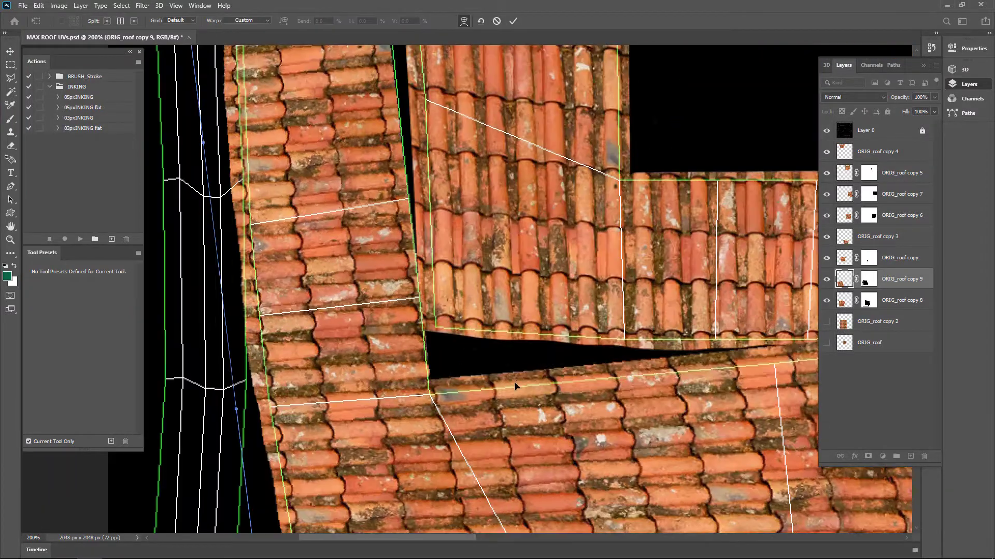
{"action": "left_click_drag", "start_coordinate": [356, 192], "coordinate": [370, 311]}
{"action": "left_click", "coordinate": [370, 311], "text": "alt"}
{"action": "left_click", "coordinate": [468, 417], "text": "ctrl"}
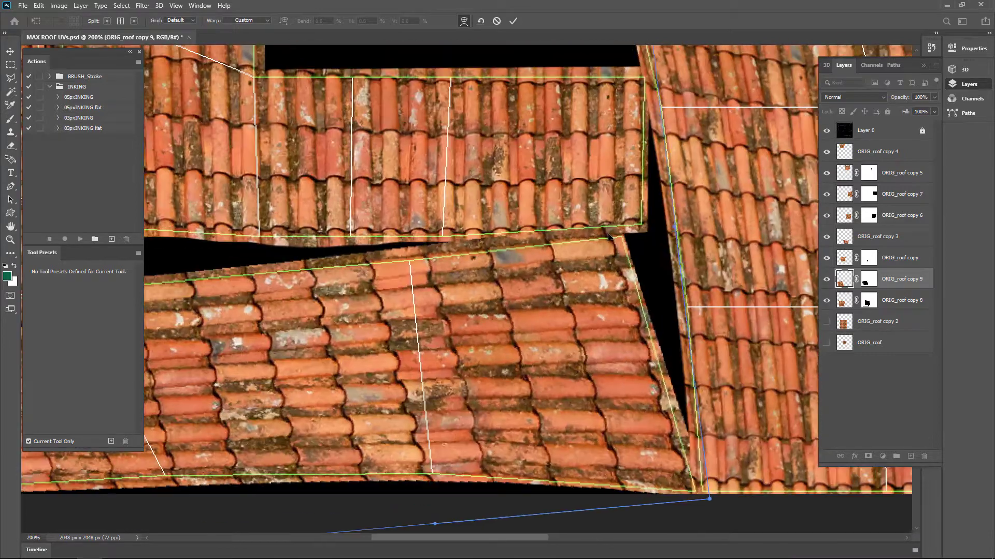
{"action": "left_click_drag", "start_coordinate": [469, 358], "coordinate": [477, 366]}
{"action": "left_click_drag", "start_coordinate": [309, 260], "coordinate": [450, 393]}
{"action": "key", "text": "Return"}
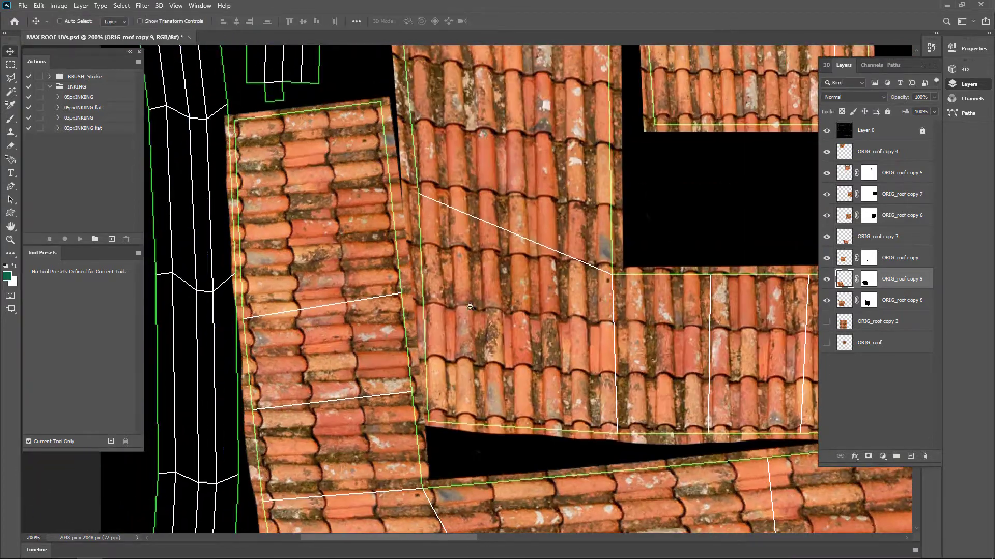
- Hide the UV wireframe in Layer 0 and view the complete roof tile layout
{"action": "left_click", "coordinate": [456, 337], "text": "alt"}
{"action": "left_click", "coordinate": [456, 337], "text": "alt"}
{"action": "left_click_drag", "start_coordinate": [456, 337], "coordinate": [263, 320]}
{"action": "left_click", "coordinate": [826, 131]}
{"action": "left_click", "coordinate": [618, 203], "text": "alt"}
{"action": "left_click_drag", "start_coordinate": [617, 202], "coordinate": [553, 355]}
{"action": "left_click", "coordinate": [553, 355], "text": "alt"}
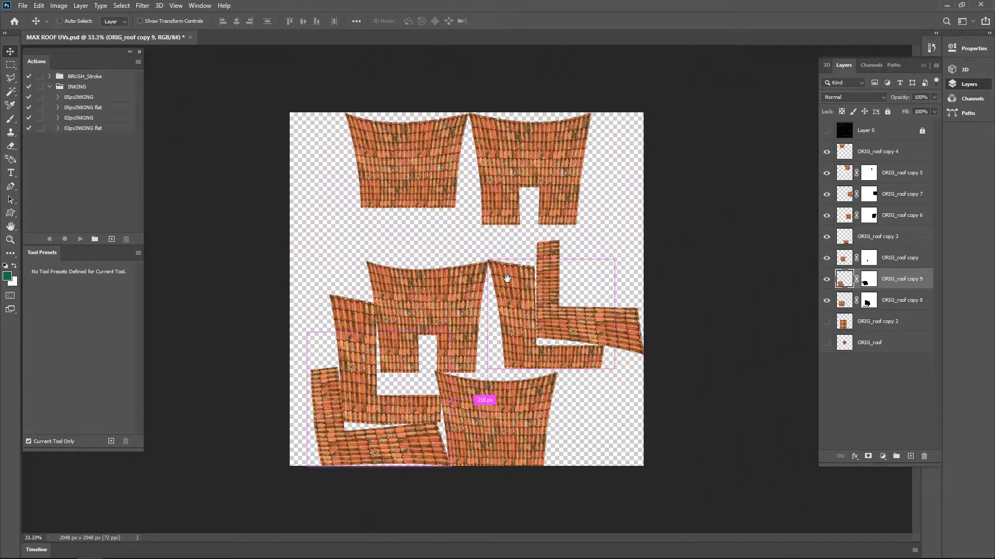
- Save a JPEG copy of the roof texture map with the wireframe hidden
{"action": "key", "text": "ctrl+shift+s"}
{"action": "left_click", "coordinate": [266, 240]}
{"action": "left_click", "coordinate": [266, 319]}
{"action": "left_click", "coordinate": [153, 78]}
{"action": "left_click", "coordinate": [409, 322]}
{"action": "left_click", "coordinate": [580, 136]}
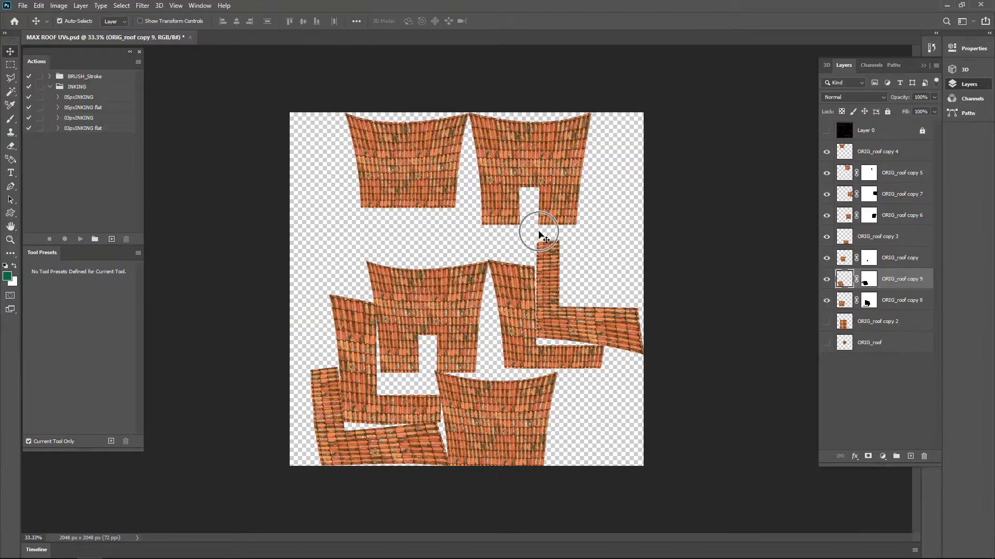
- Group the fitted tile layers from ORIG_roof copy 4 through ORIG_roof copy 8 and name the group ROOFS
{"action": "left_click", "coordinate": [901, 151]}
{"action": "left_click", "coordinate": [902, 300], "text": "shift"}
{"action": "left_click", "coordinate": [896, 456]}
{"action": "double_click", "coordinate": [868, 148]}
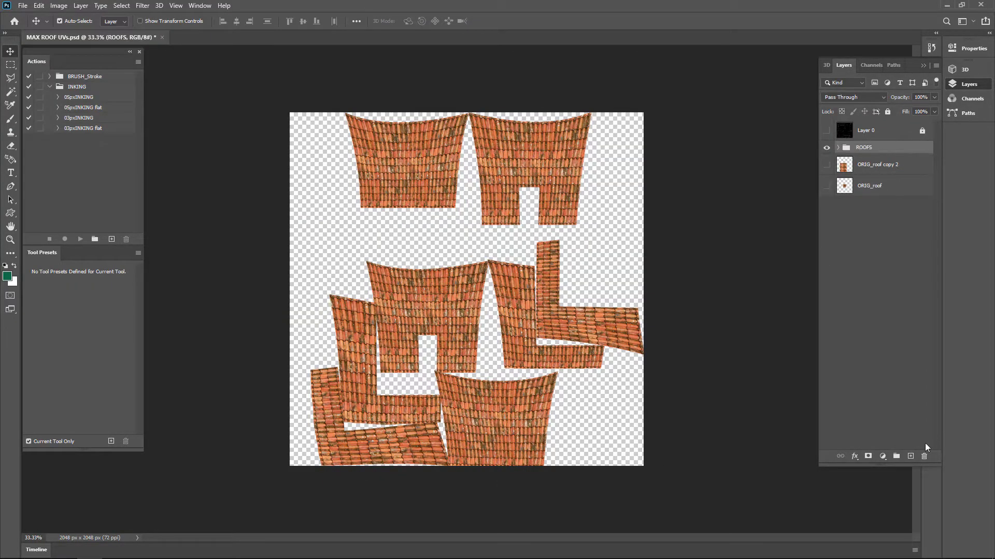
- Add a Levels adjustment above ROOFS with input shadows at 35, highlights at 235 and brighter midtones
{"action": "left_click", "coordinate": [882, 456]}
{"action": "left_click", "coordinate": [912, 318]}
{"action": "key", "text": "ctrl+plus"}
{"action": "key", "text": "ctrl+plus"}
{"action": "left_click_drag", "start_coordinate": [927, 153], "coordinate": [919, 153]}
{"action": "left_click_drag", "start_coordinate": [848, 153], "coordinate": [886, 154]}
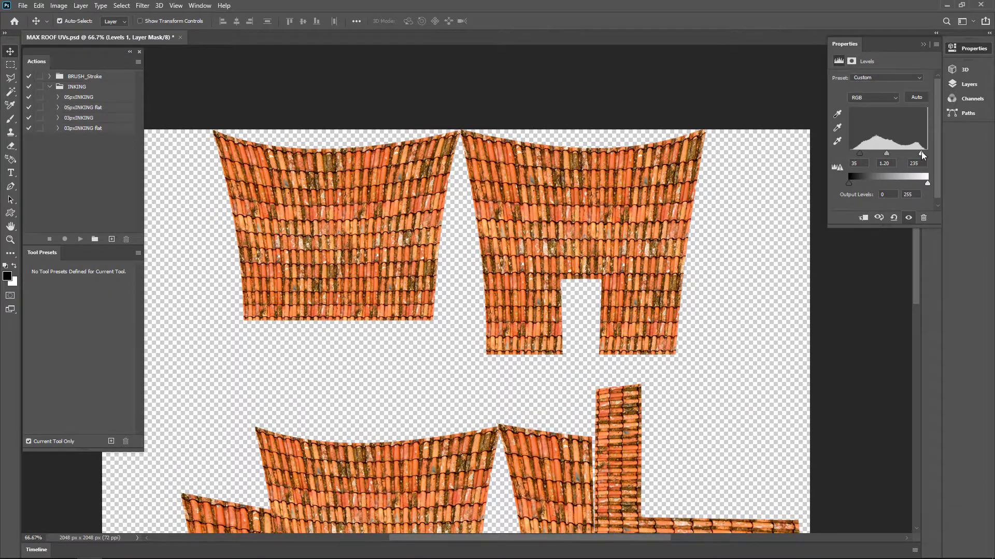
- Add a Color Balance adjustment with midtones at -17 cyan-red and -11 magenta-green, and tune another tonal range
{"action": "key", "text": "F7"}
{"action": "left_click", "coordinate": [882, 456]}
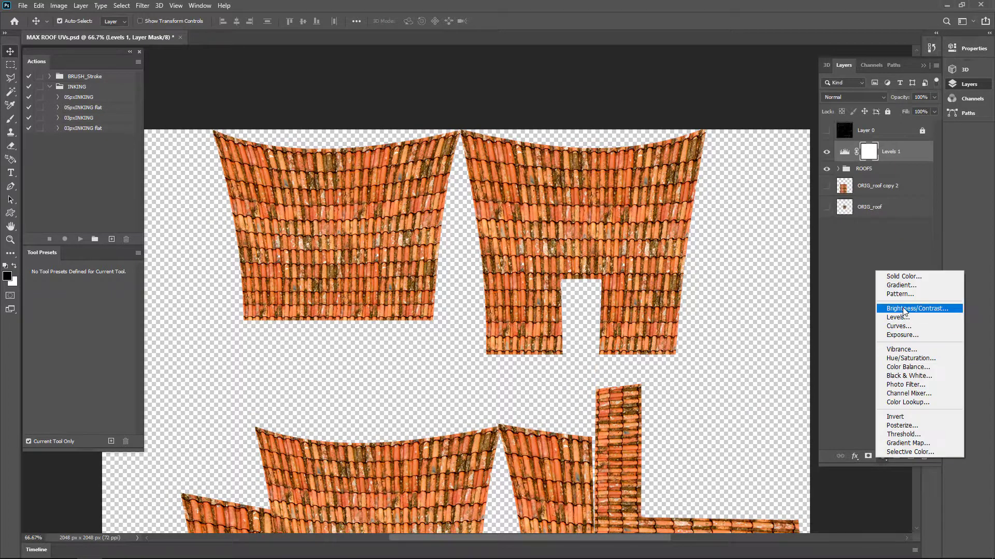
{"action": "left_click", "coordinate": [907, 366]}
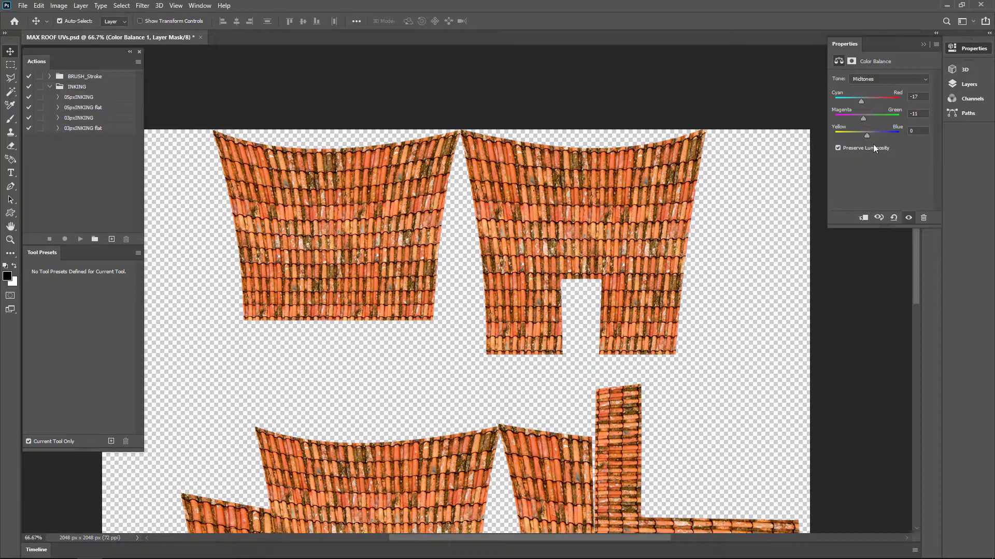
{"action": "left_click", "coordinate": [881, 78]}
{"action": "left_click", "coordinate": [864, 86]}
{"action": "left_click_drag", "start_coordinate": [866, 134], "coordinate": [870, 134]}
{"action": "left_click_drag", "start_coordinate": [865, 98], "coordinate": [863, 99]}
{"action": "left_click_drag", "start_coordinate": [866, 119], "coordinate": [868, 135]}
{"action": "left_click", "coordinate": [968, 84]}
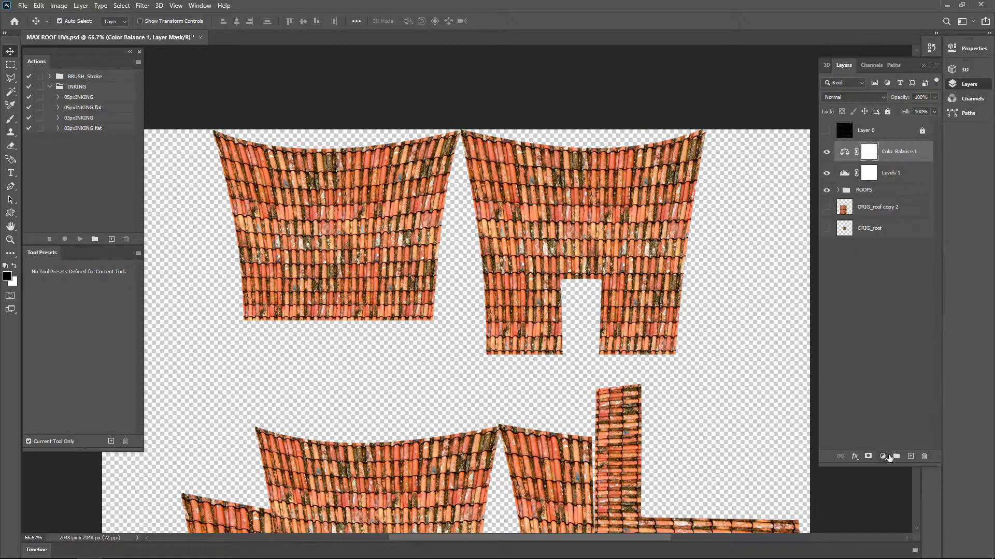
- Add a Hue/Saturation adjustment with saturation at +20
{"action": "left_click", "coordinate": [882, 456]}
{"action": "left_click", "coordinate": [908, 356]}
{"action": "left_click_drag", "start_coordinate": [890, 135], "coordinate": [889, 136]}
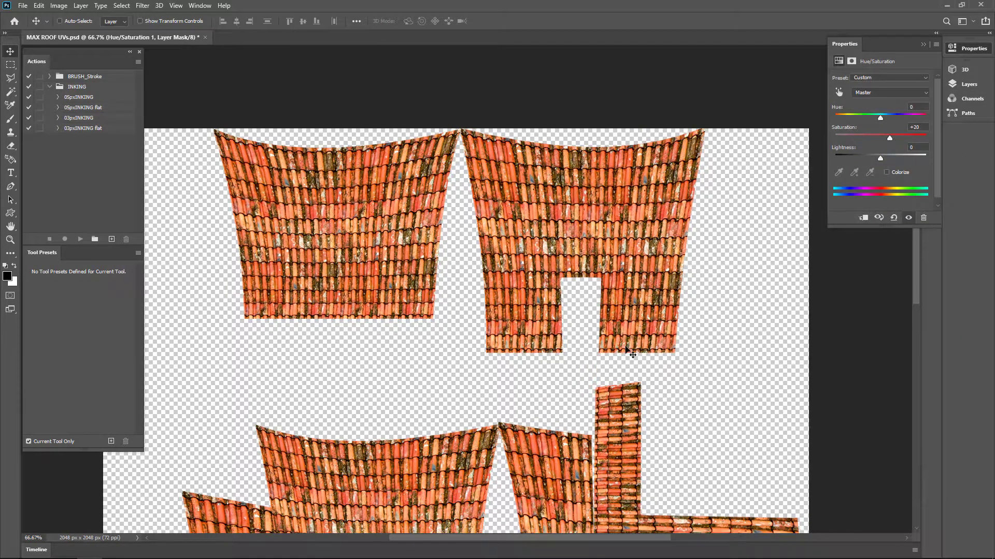
- Save the colour-corrected roof map as the JPEG MAX ROOF UVTexture
{"action": "key", "text": "ctrl+0"}
{"action": "key", "text": "ctrl+shift+s"}
{"action": "left_click", "coordinate": [213, 239]}
{"action": "left_click", "coordinate": [104, 320]}
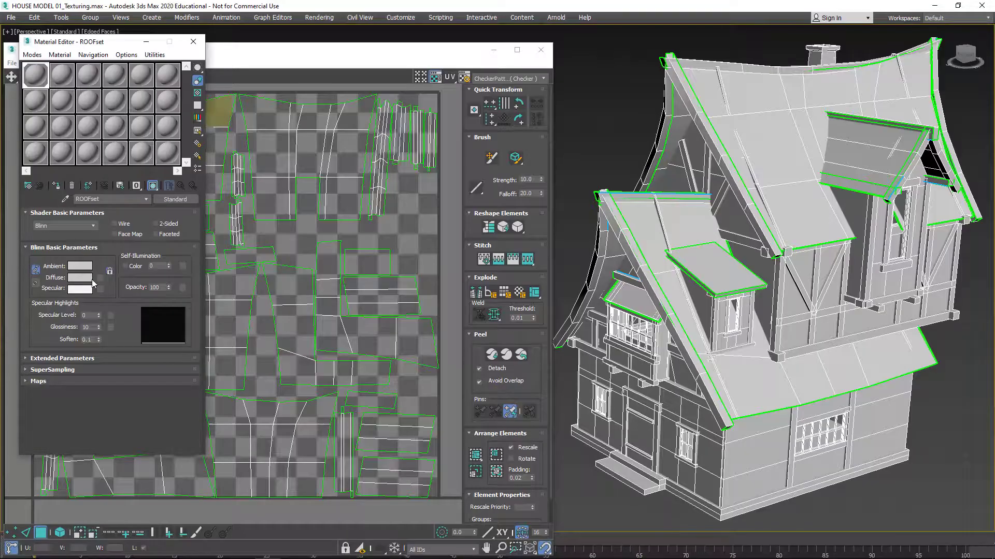
- In 3ds Max, load the MAX ROOF UVTexture image as a Bitmap into the ROOFset material's diffuse map
{"action": "left_click", "coordinate": [100, 279]}
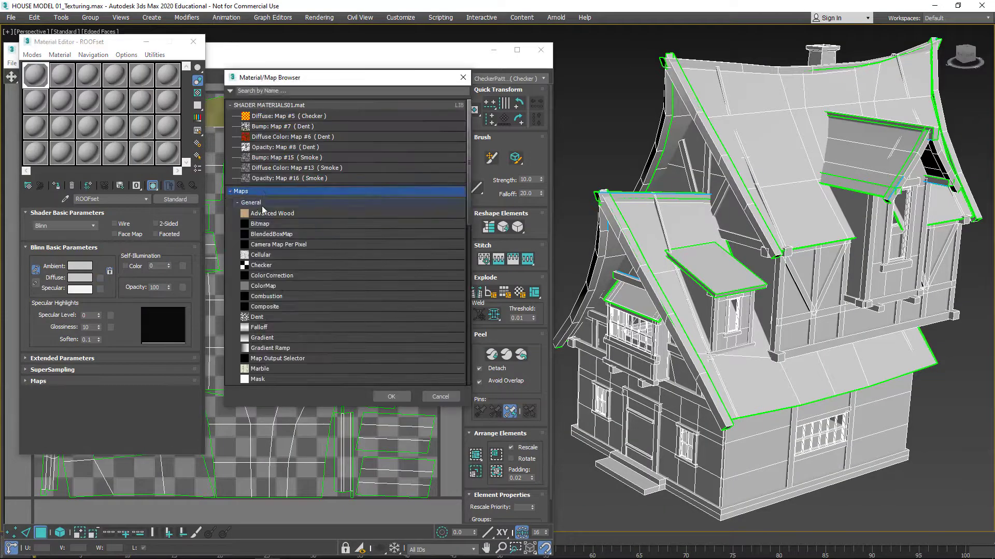
{"action": "double_click", "coordinate": [263, 222]}
{"action": "left_click", "coordinate": [35, 112]}
{"action": "double_click", "coordinate": [92, 120]}
{"action": "double_click", "coordinate": [87, 90]}
{"action": "double_click", "coordinate": [89, 92]}
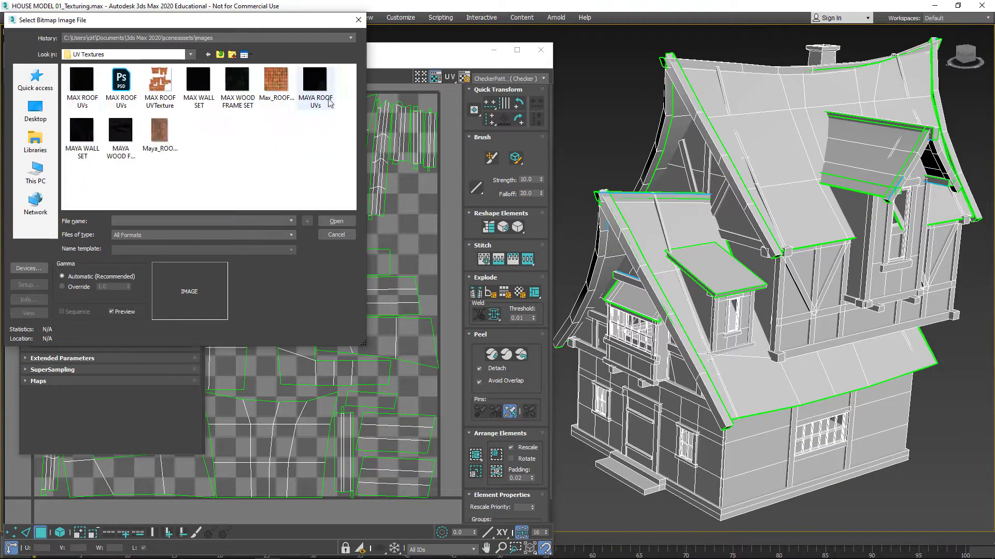
{"action": "left_click", "coordinate": [160, 86]}
{"action": "left_click", "coordinate": [336, 221]}
{"action": "left_click", "coordinate": [151, 186]}
- Set the UV editor's background to the new roof texture bitmap, Map #0
{"action": "left_click", "coordinate": [538, 79]}
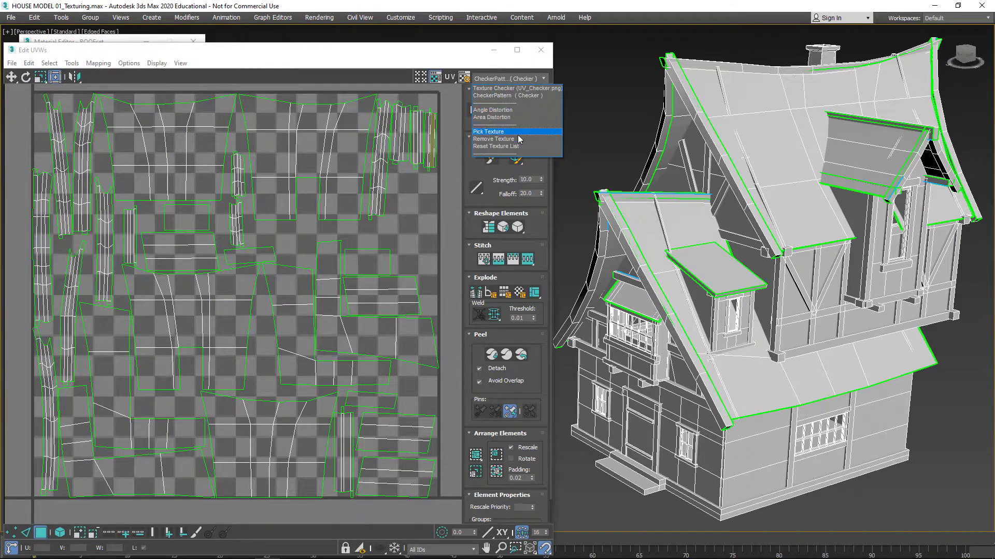
{"action": "left_click", "coordinate": [518, 133]}
{"action": "left_click", "coordinate": [539, 79]}
{"action": "left_click", "coordinate": [510, 103]}
- Show the ROOFset material's texture in the viewport and close the material editor
{"action": "left_click", "coordinate": [143, 41]}
{"action": "left_click", "coordinate": [152, 186]}
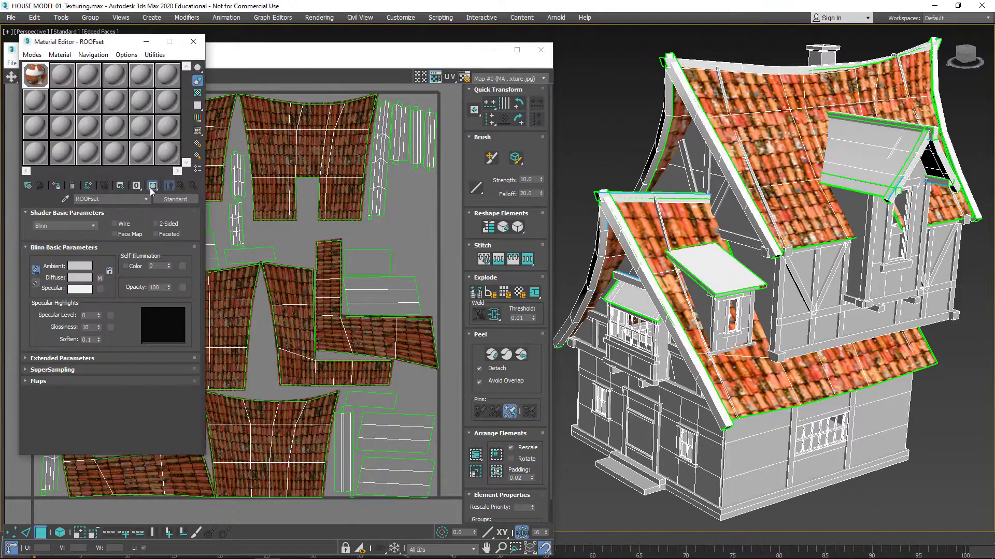
{"action": "left_click", "coordinate": [194, 45]}
- Test-render the textured roof from the chimney side, first as a whole and again from closer up
{"action": "left_click_drag", "start_coordinate": [643, 181], "coordinate": [726, 270]}
{"action": "key", "text": "shift+q"}
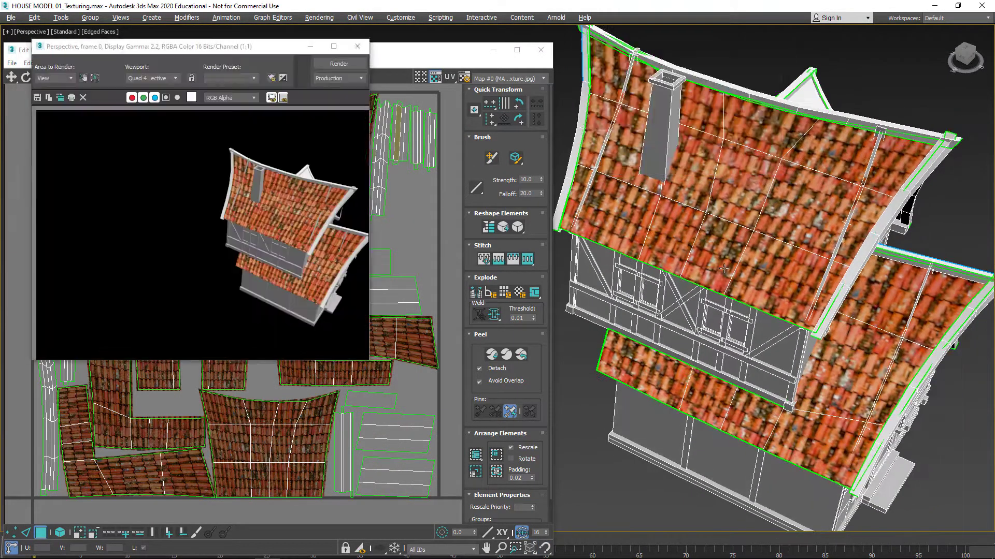
{"action": "left_click", "coordinate": [360, 46]}
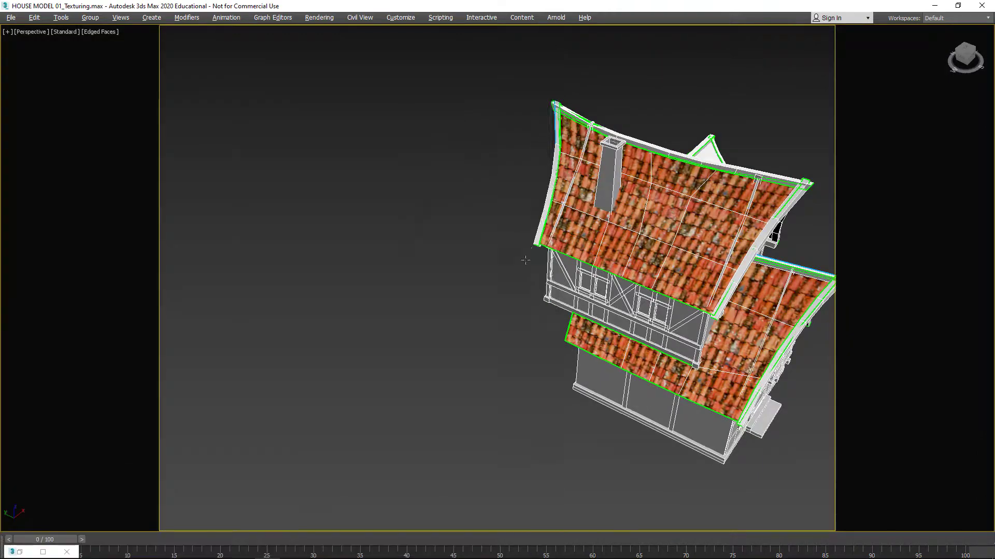
{"action": "scroll", "coordinate": [570, 259], "scroll_direction": "up", "scroll_amount": 5}
{"action": "key", "text": "shift+q"}
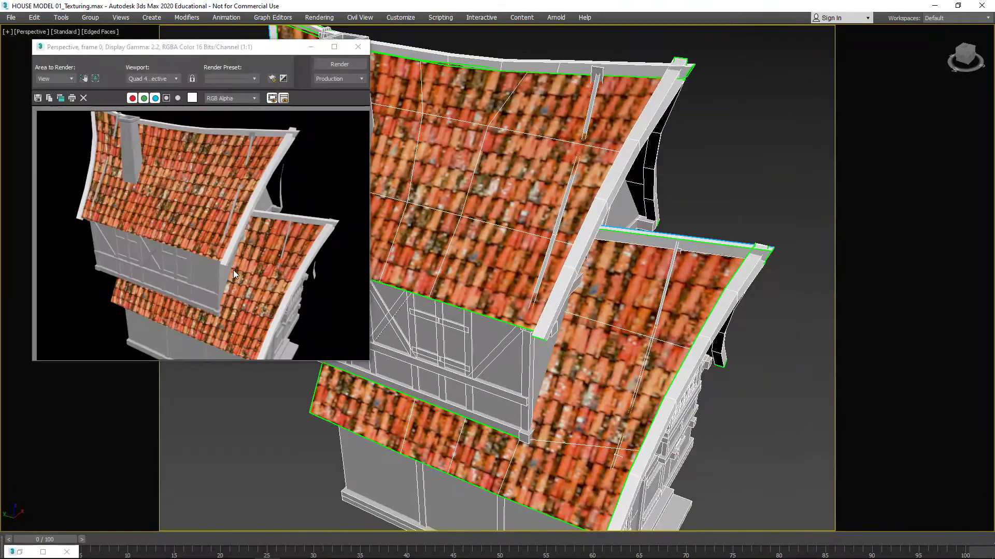
- Orbit to the dormer side of the house, render the view again and close the render window
{"action": "left_click_drag", "start_coordinate": [550, 221], "coordinate": [265, 167]}
{"action": "key", "text": "shift+q"}
{"action": "left_click", "coordinate": [358, 46]}
{"action": "scroll", "coordinate": [489, 329], "scroll_direction": "down", "scroll_amount": 2}
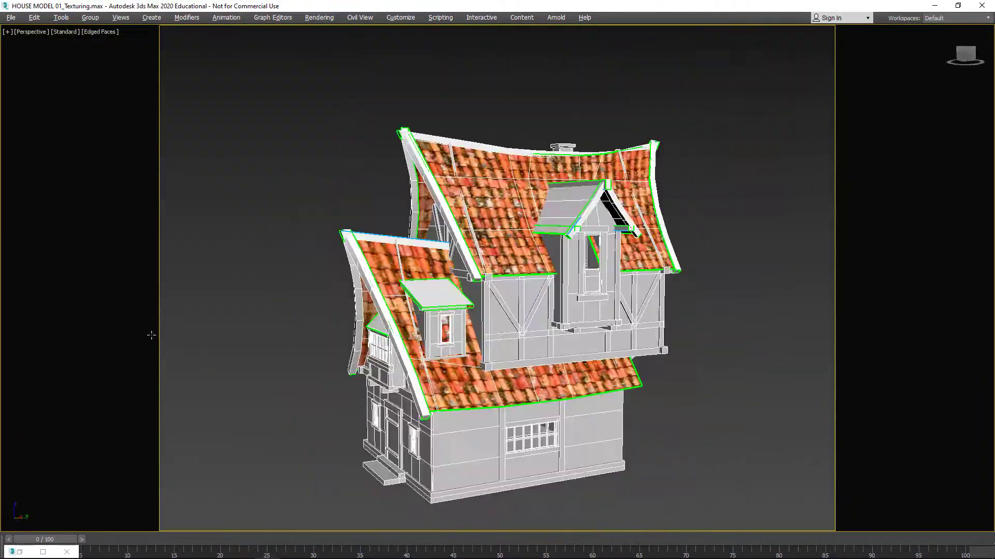